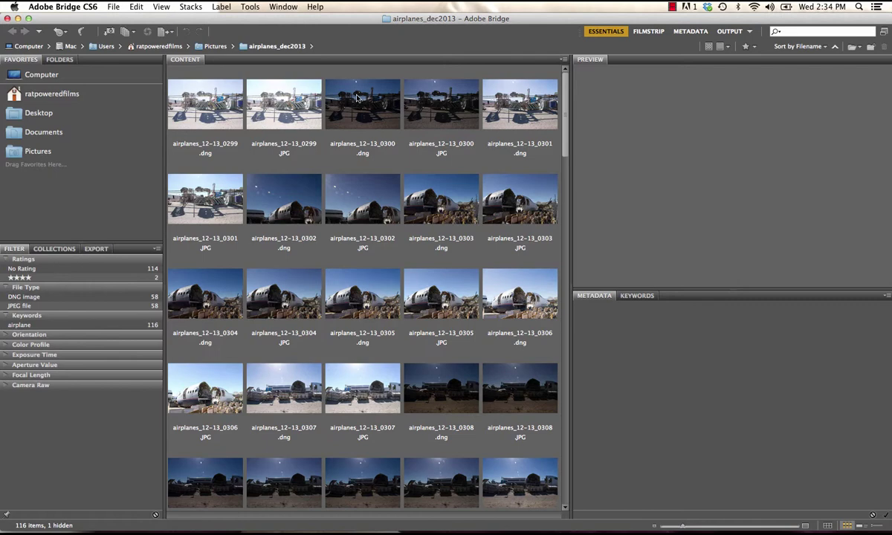
# Step: Switch Bridge to the Output workspace to build a PDF of the airplanes_dec2013 photos
pyautogui.click(729, 32)
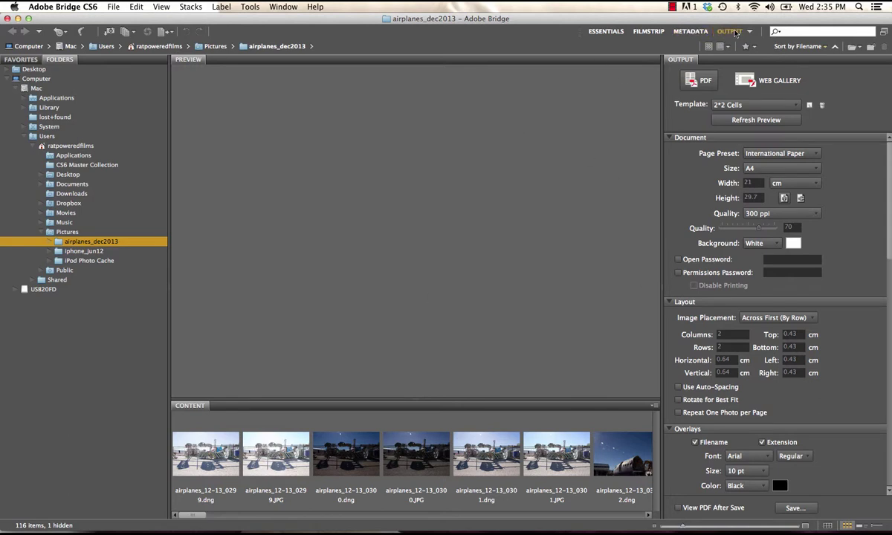
pyautogui.click(285, 8)
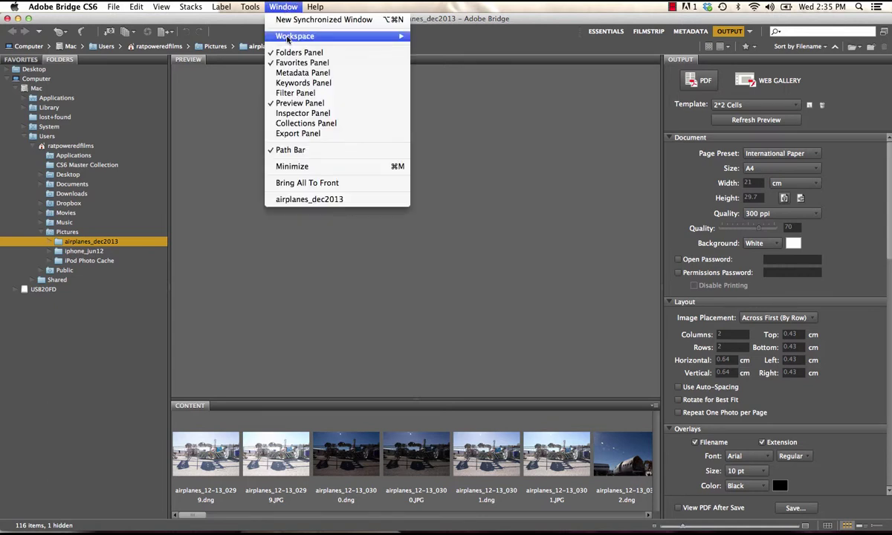
pyautogui.moveTo(289, 40)
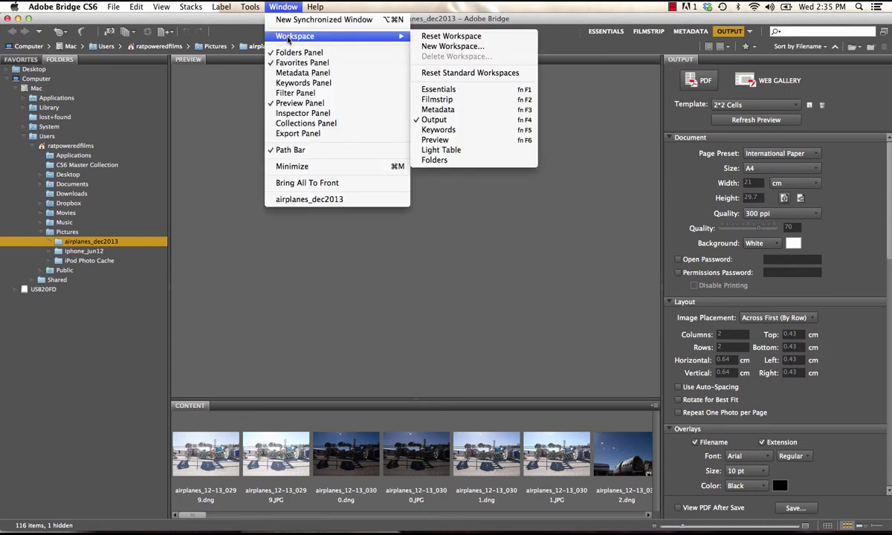
pyautogui.click(434, 119)
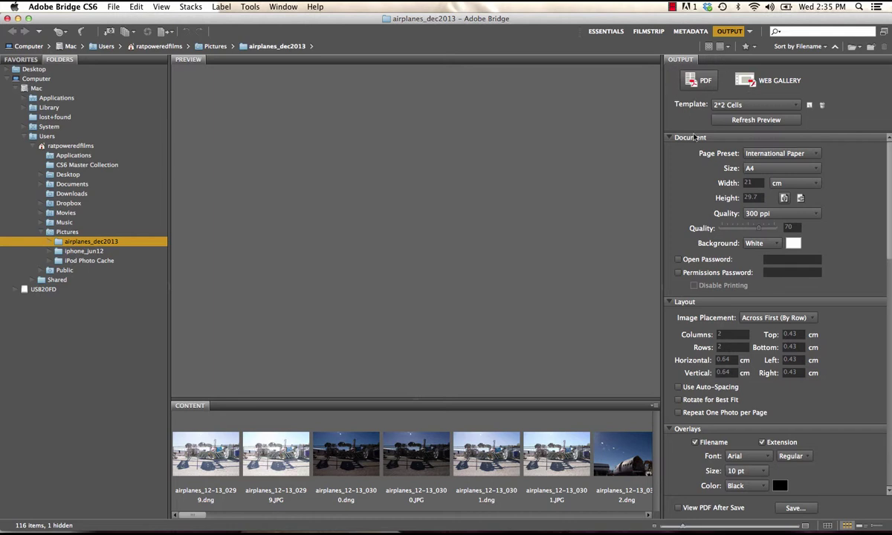
pyautogui.click(737, 106)
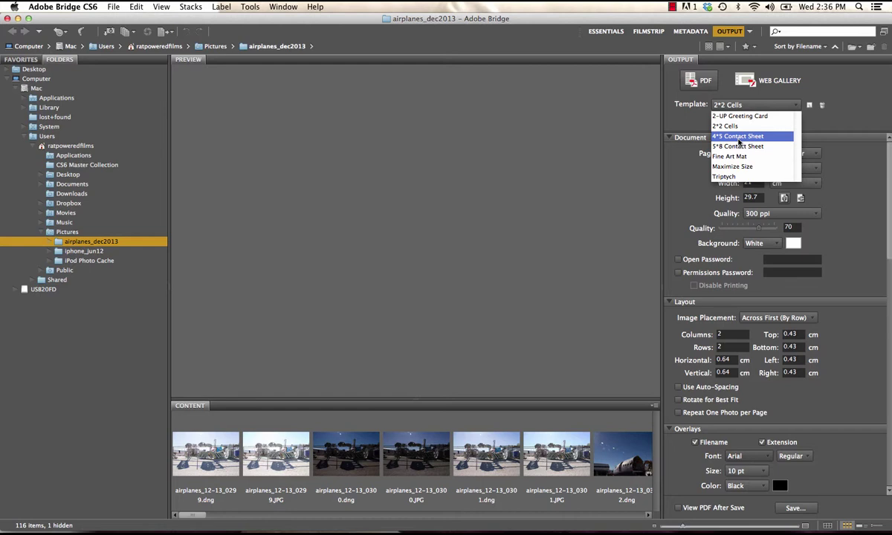
pyautogui.click(697, 120)
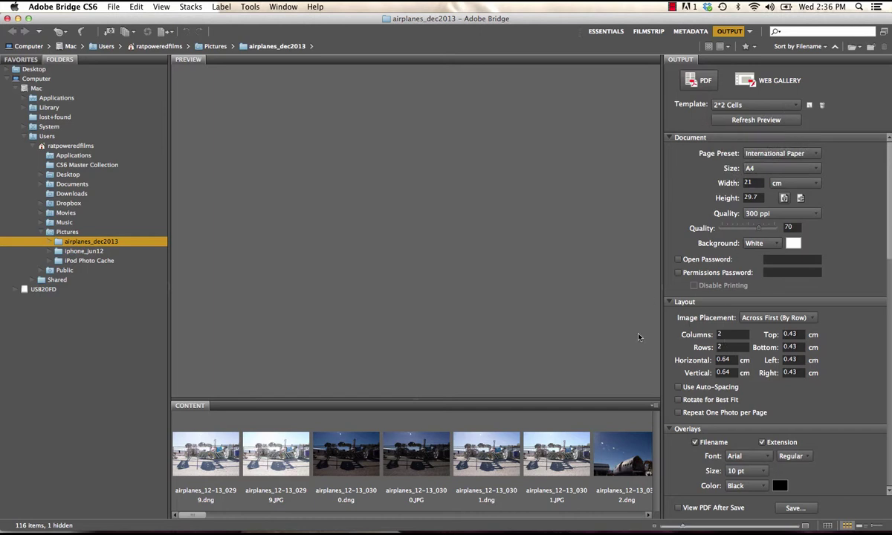
pyautogui.click(737, 105)
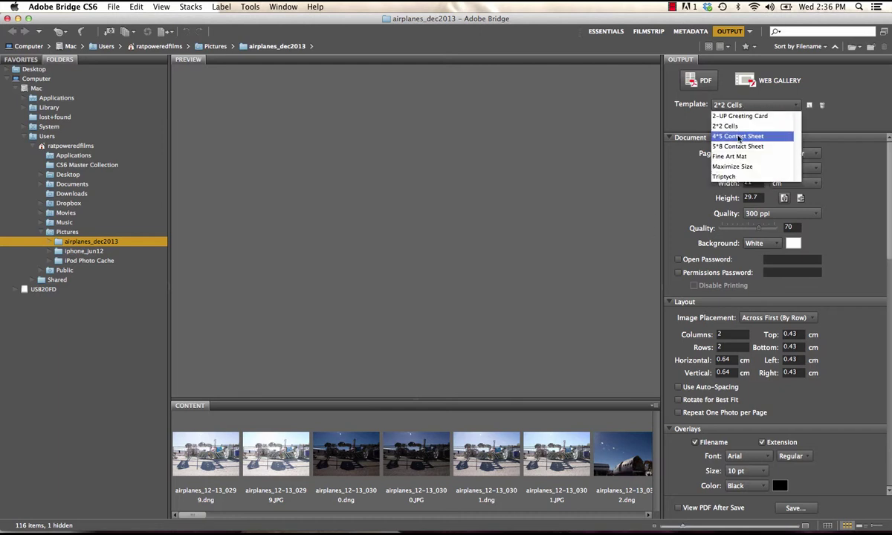
pyautogui.press('Escape')
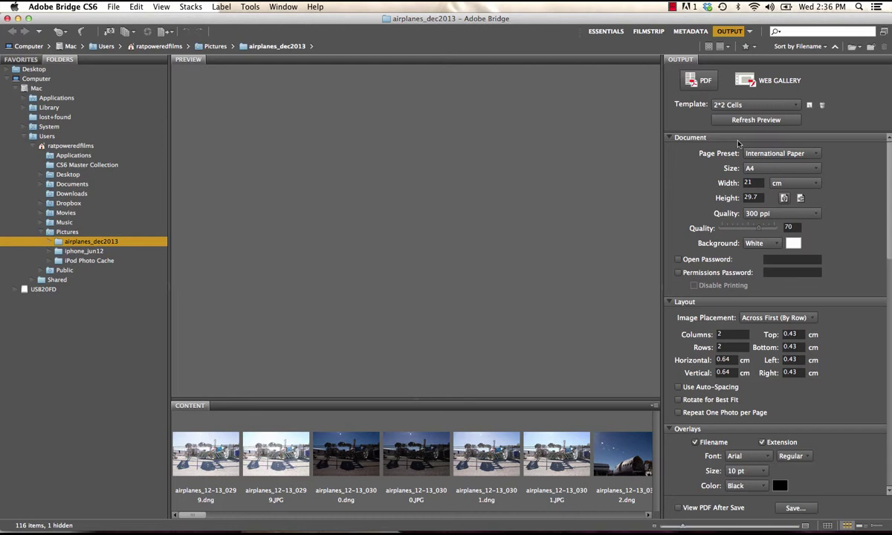
pyautogui.click(740, 106)
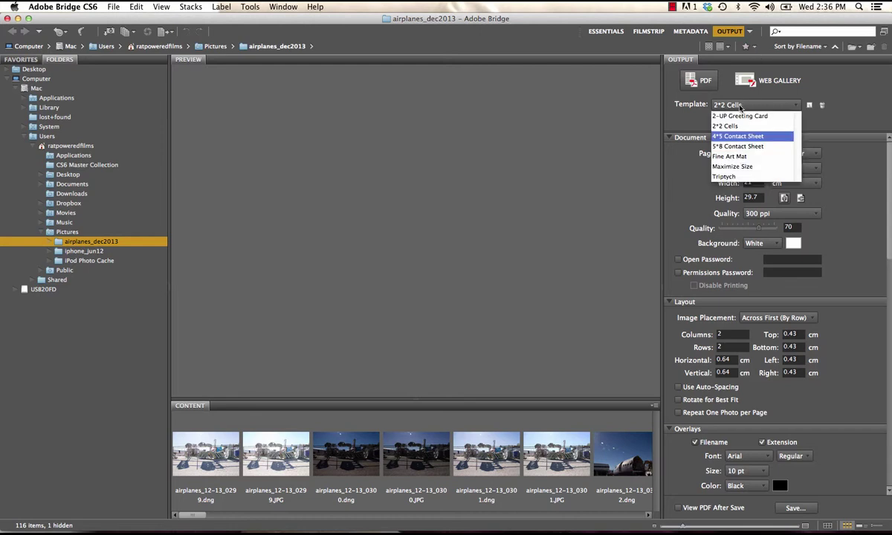
pyautogui.press('Escape')
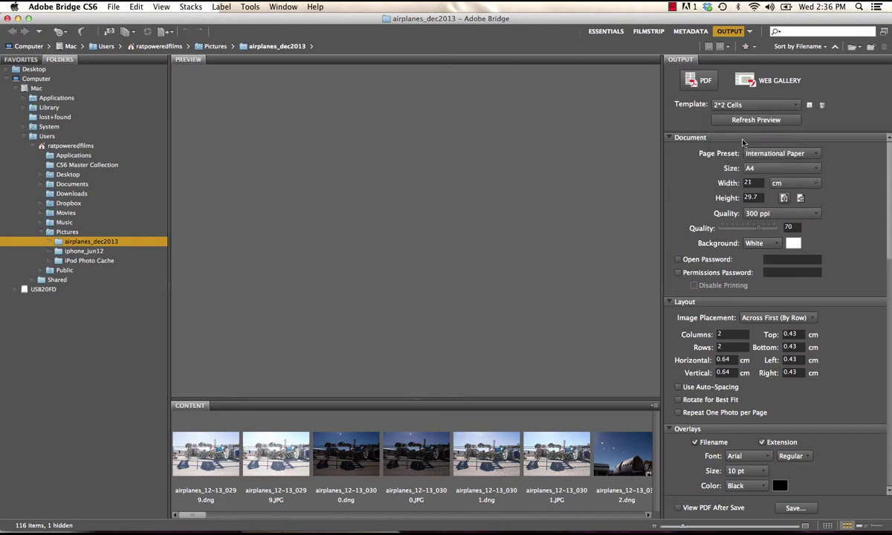
pyautogui.click(739, 121)
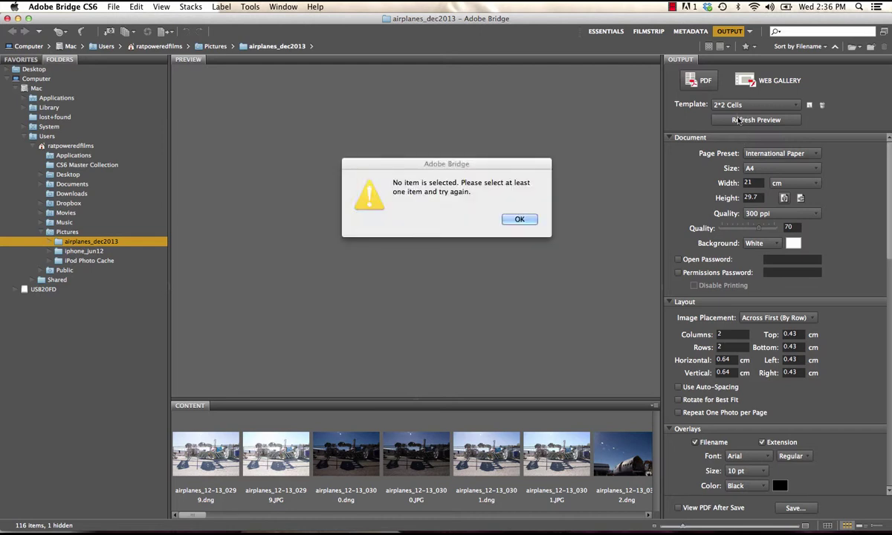
pyautogui.click(516, 218)
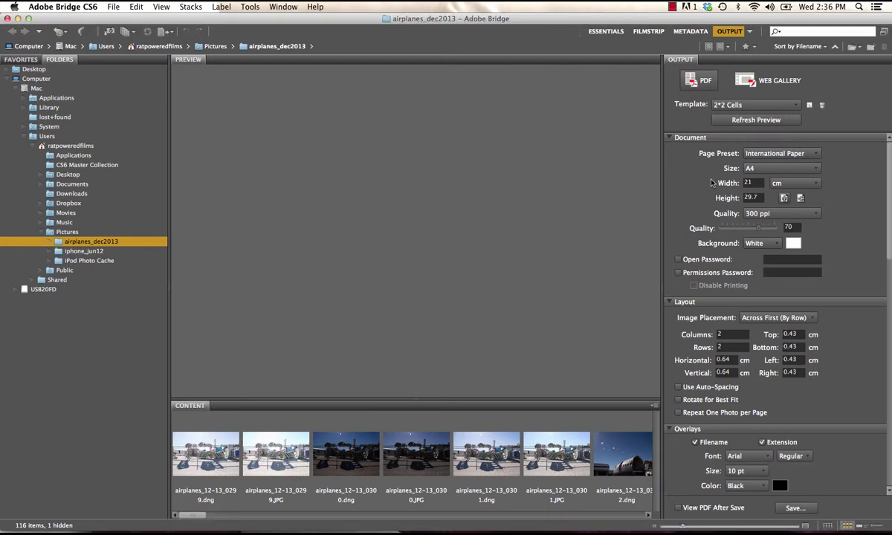
pyautogui.click(756, 106)
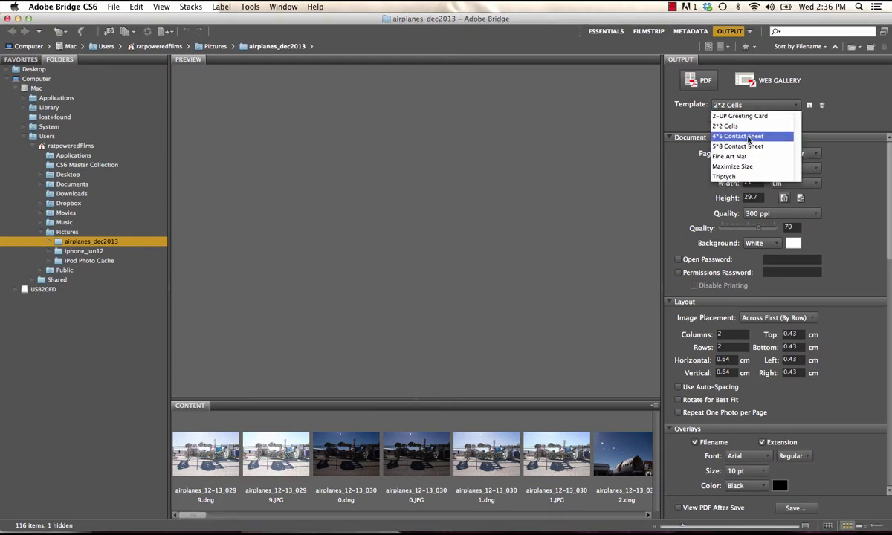
pyautogui.press('Escape')
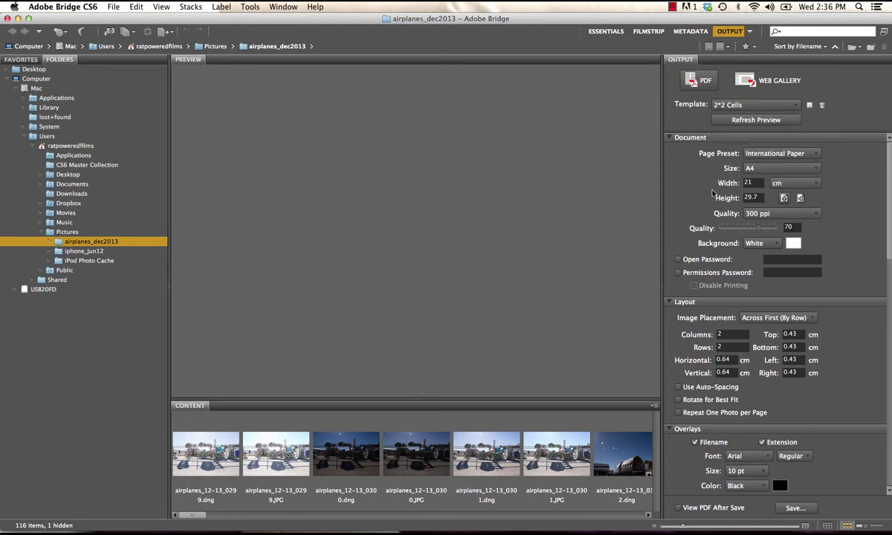
pyautogui.click(733, 105)
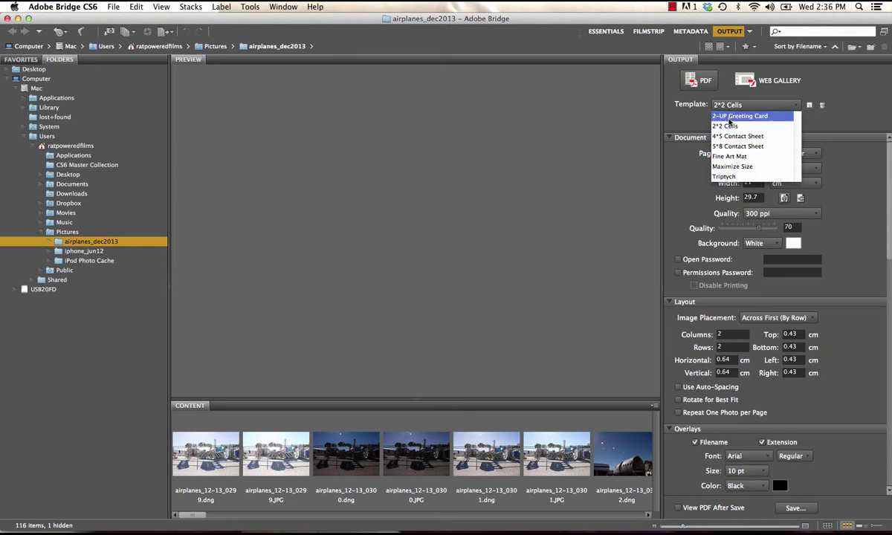
pyautogui.click(728, 125)
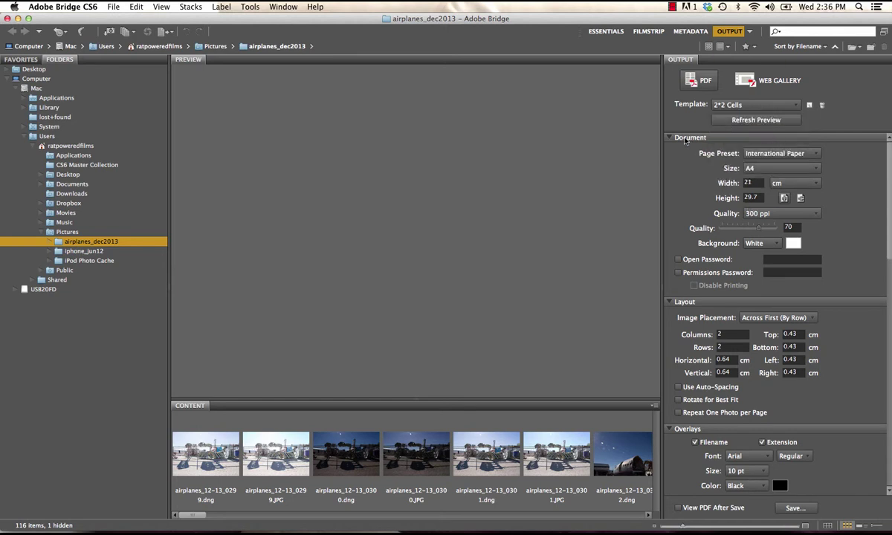
pyautogui.click(755, 156)
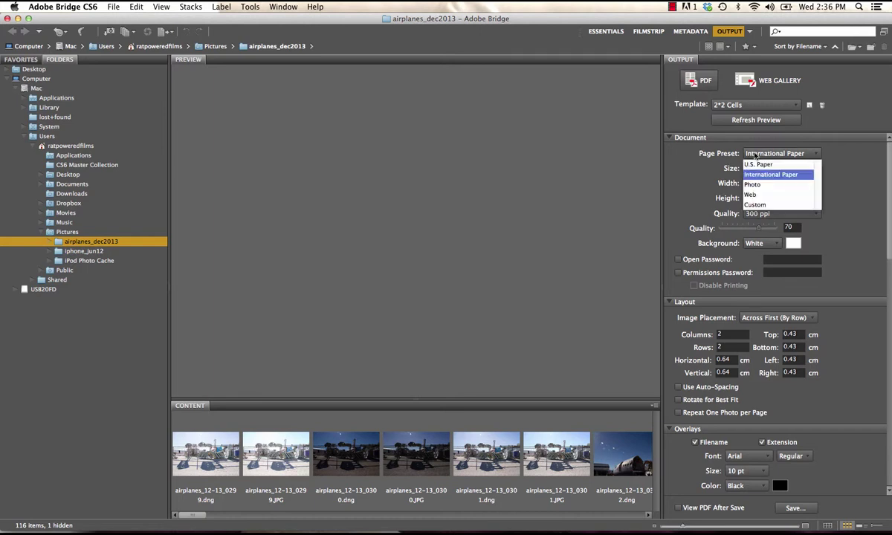
# Step: Set the PDF to U.S. Paper letter size at 150 ppi with 3 columns and 4 rows
pyautogui.click(754, 147)
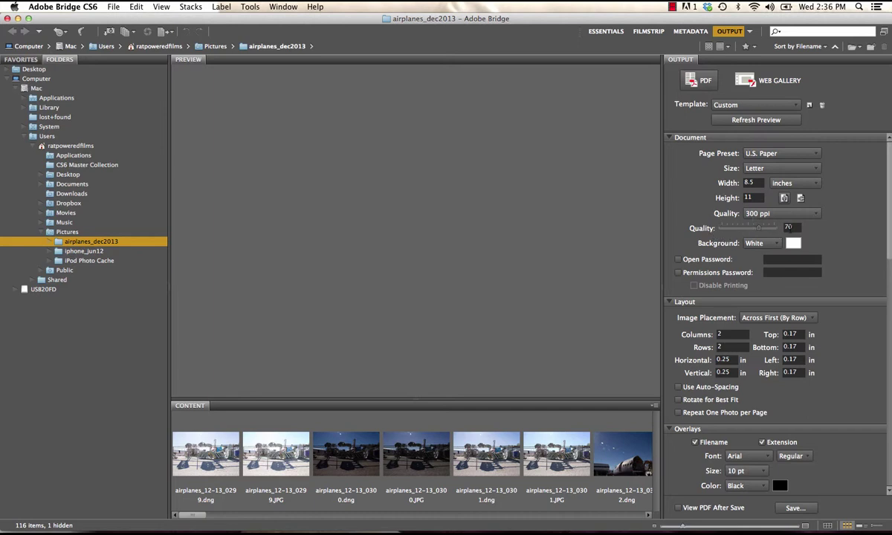
pyautogui.click(753, 218)
pyautogui.click(753, 234)
pyautogui.click(724, 336)
pyautogui.write('3')
pyautogui.press('Tab')
pyautogui.write('4')
# Step: Place the page numbers in the PDF header
pyautogui.moveTo(888, 232); pyautogui.dragTo(888, 284)
pyautogui.scroll(-3, 826, 284)
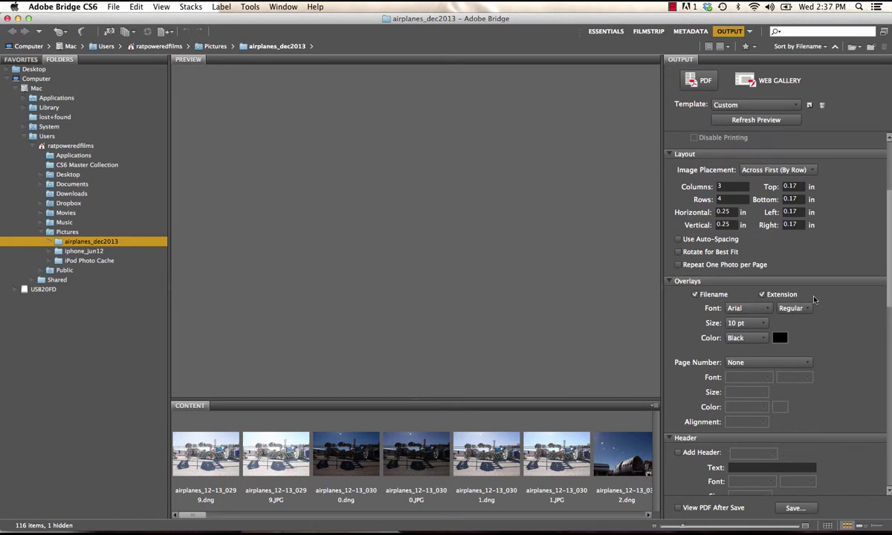
pyautogui.moveTo(887, 275); pyautogui.dragTo(887, 332)
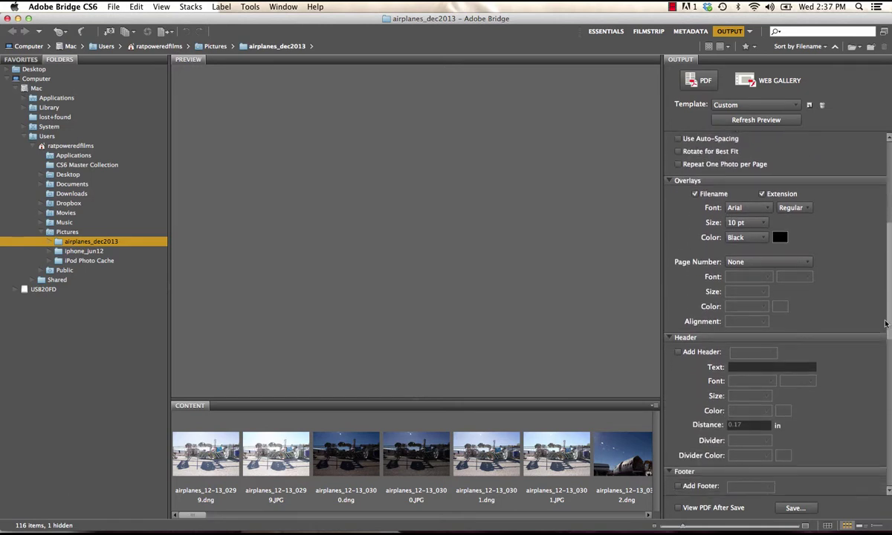
pyautogui.click(735, 282)
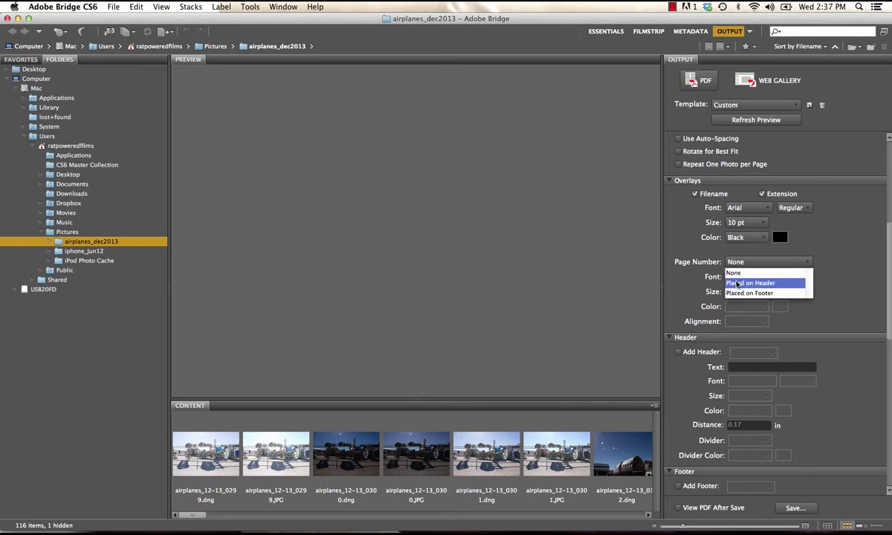
pyautogui.click(737, 283)
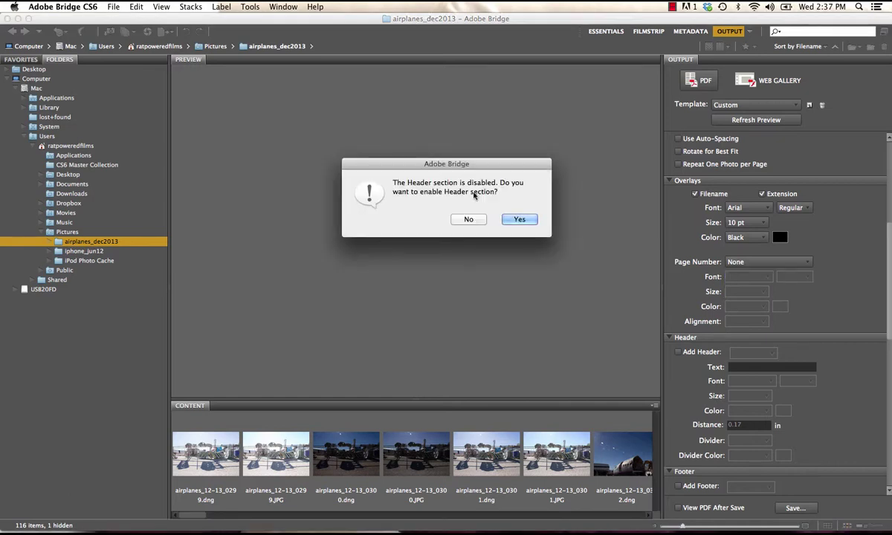
# Step: Enable the header and enter the photographer's name followed by 'airplanes dec 13' as header text
pyautogui.click(519, 220)
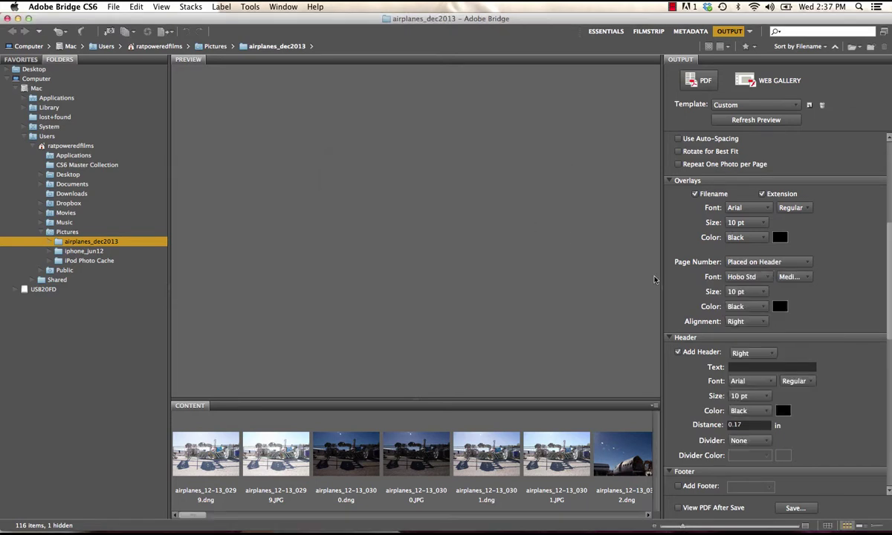
pyautogui.click(738, 368)
pyautogui.write('amy')
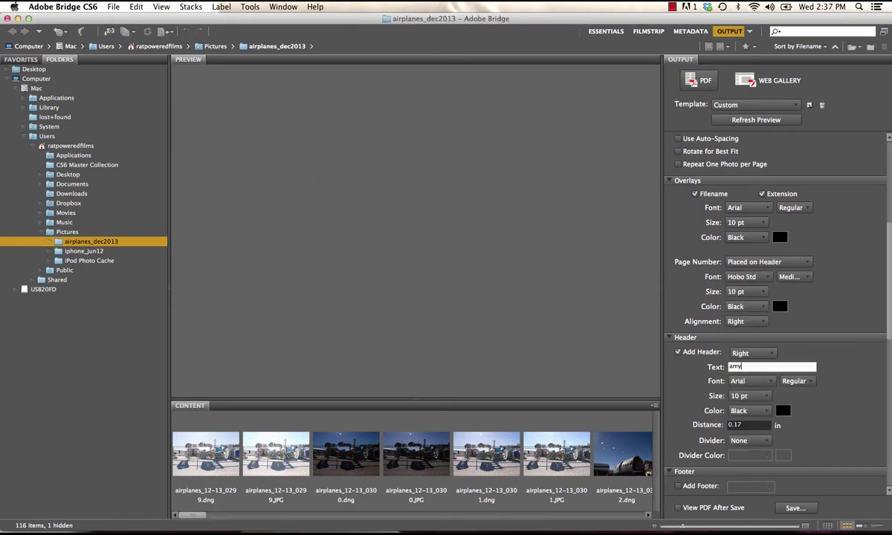
pyautogui.write(' caterina - airplanes dec 13')
pyautogui.moveTo(889, 310); pyautogui.dragTo(889, 376)
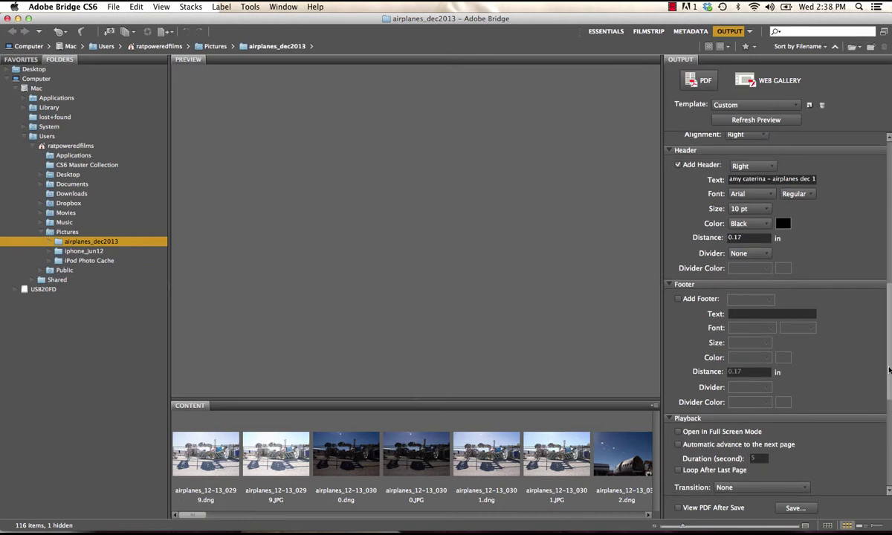
# Step: Leave the footer off and collapse the Footer, Playback and Watermark sections
pyautogui.click(678, 300)
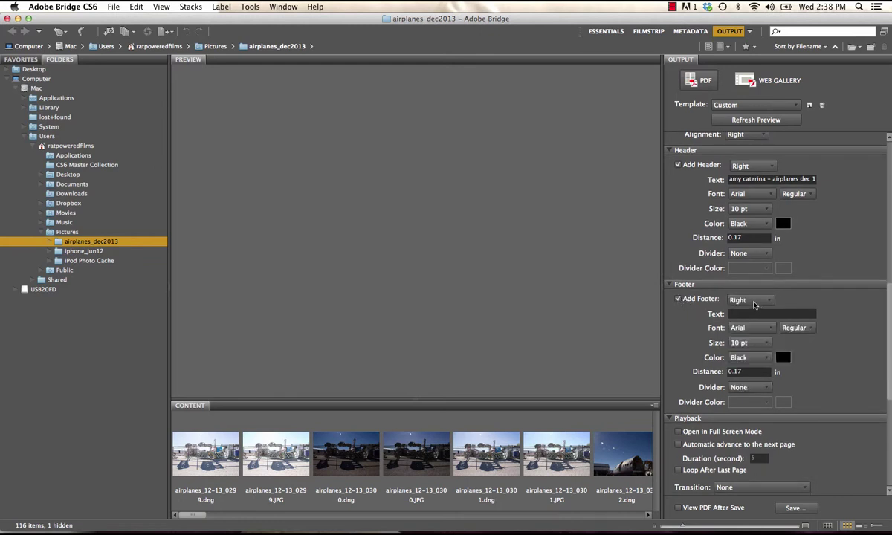
pyautogui.click(678, 300)
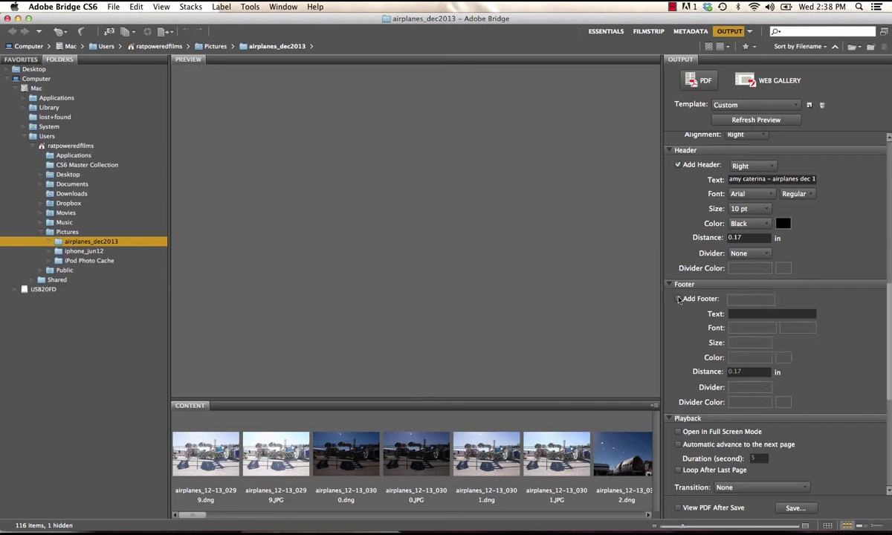
pyautogui.click(671, 286)
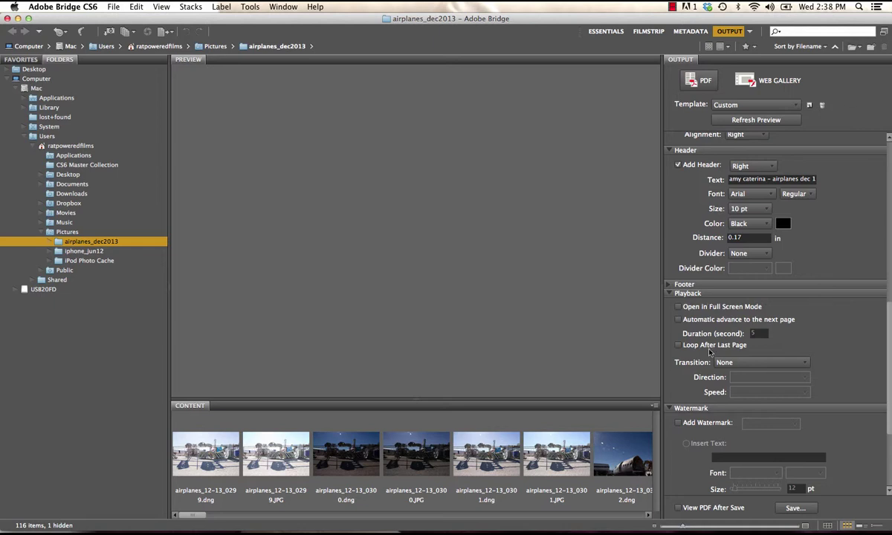
pyautogui.click(670, 293)
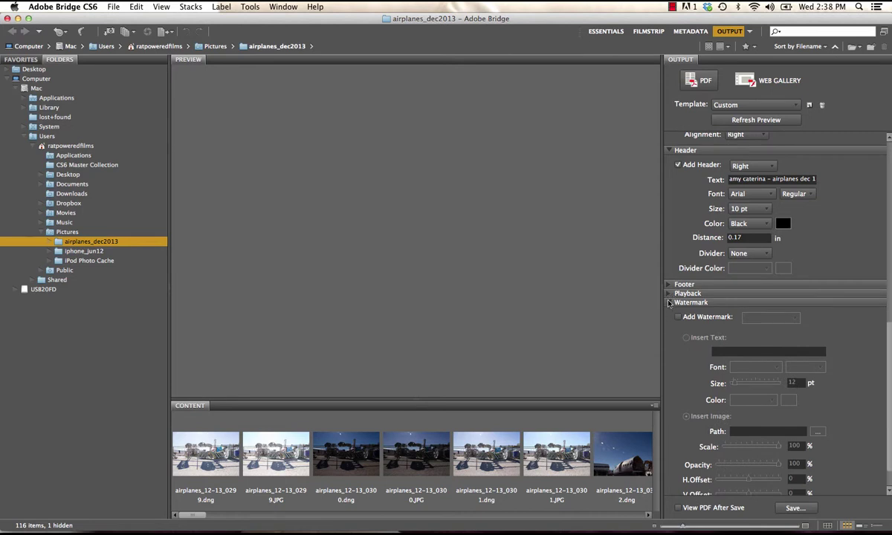
pyautogui.click(669, 303)
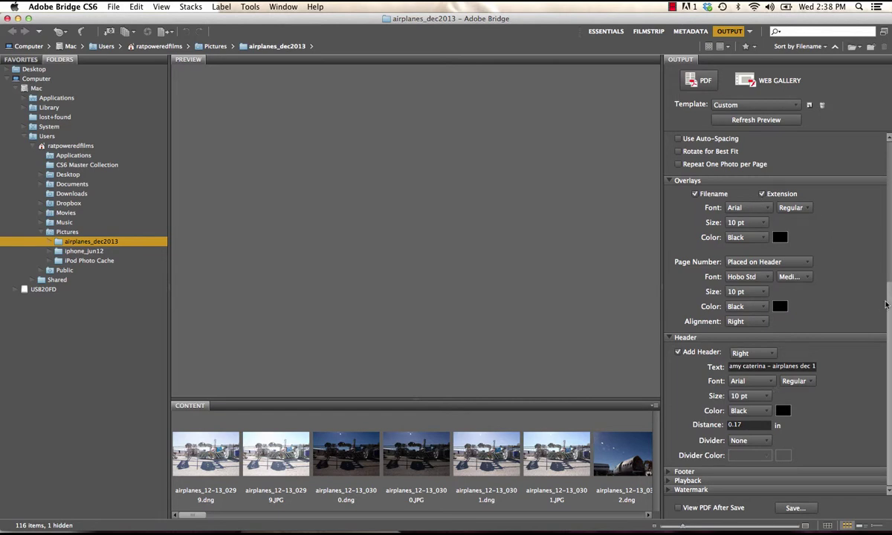
# Step: Scroll the Output panel to review the Layout, Overlays and Header settings
pyautogui.moveTo(890, 288); pyautogui.dragTo(887, 137)
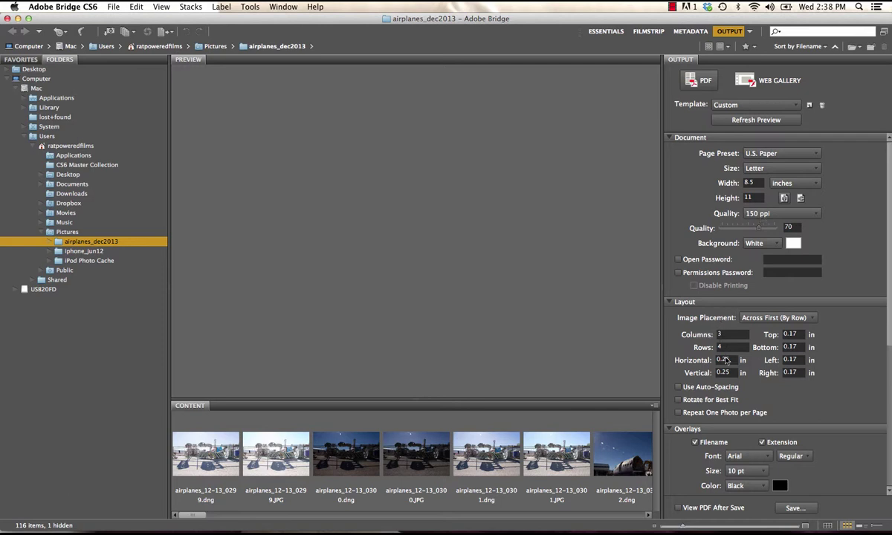
pyautogui.moveTo(890, 331); pyautogui.dragTo(890, 465)
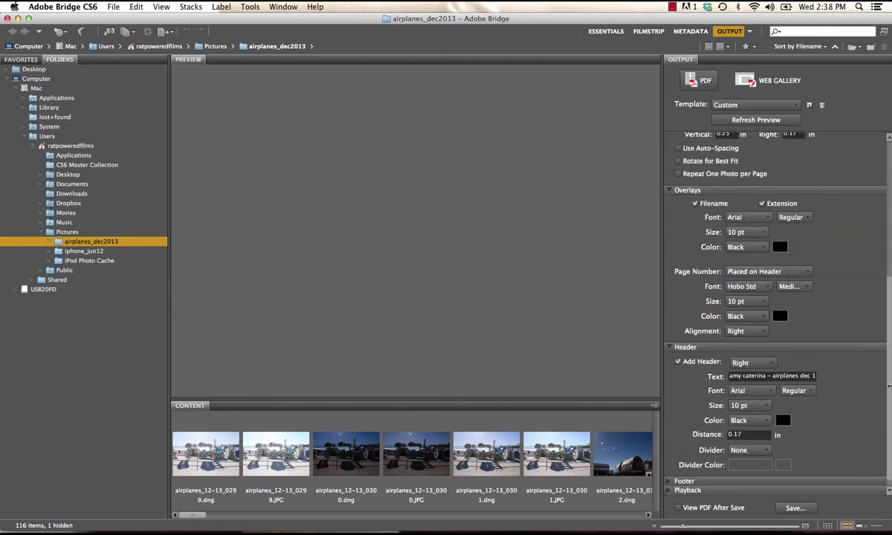
pyautogui.scroll(-1, 891, 417)
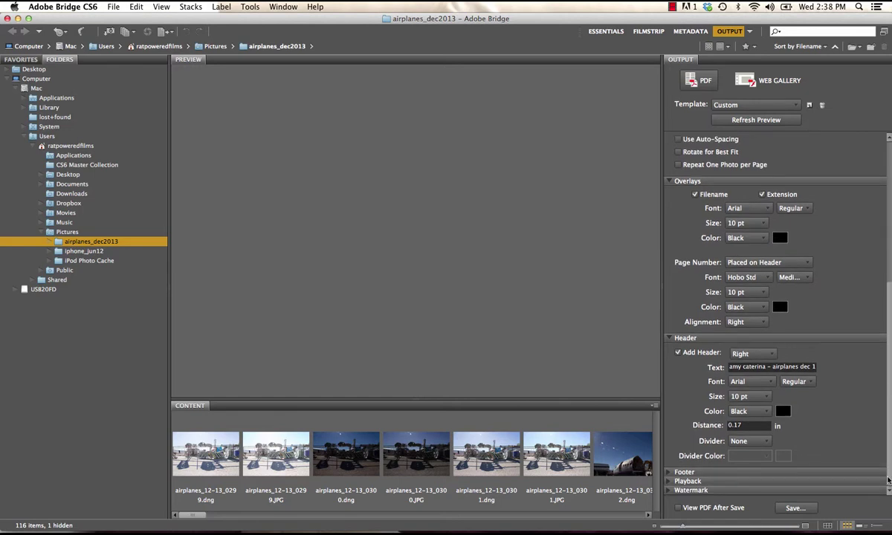
# Step: Select all 116 airplanes_dec2013 photos and refresh the contact sheet preview
pyautogui.click(547, 450)
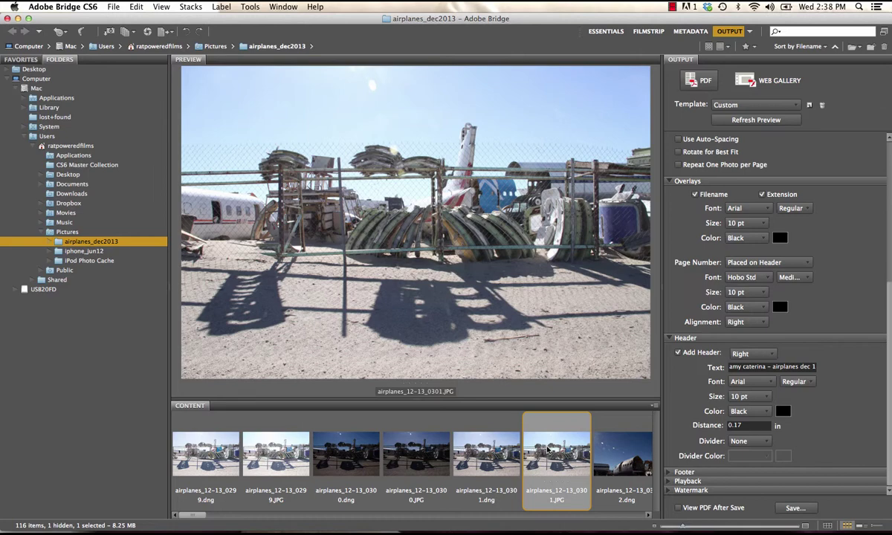
pyautogui.press('super+a')
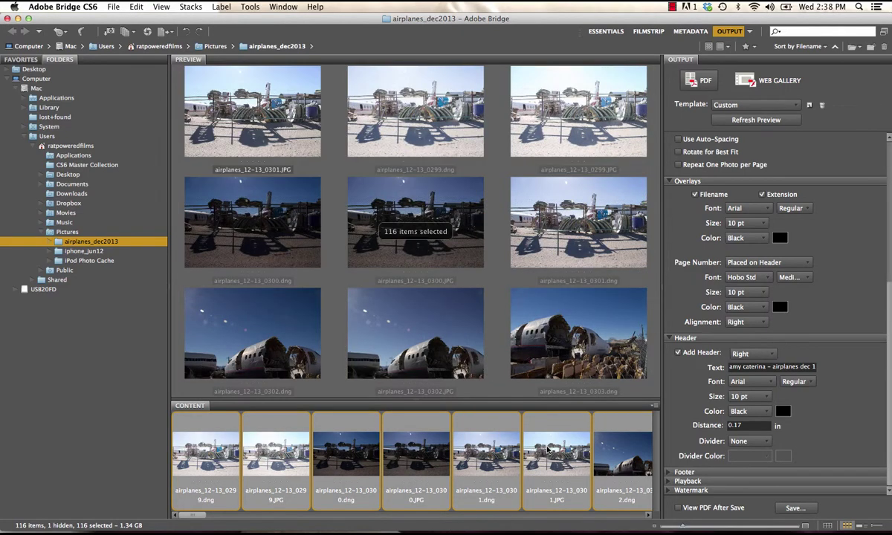
pyautogui.click(138, 7)
pyautogui.click(139, 6)
pyautogui.click(731, 122)
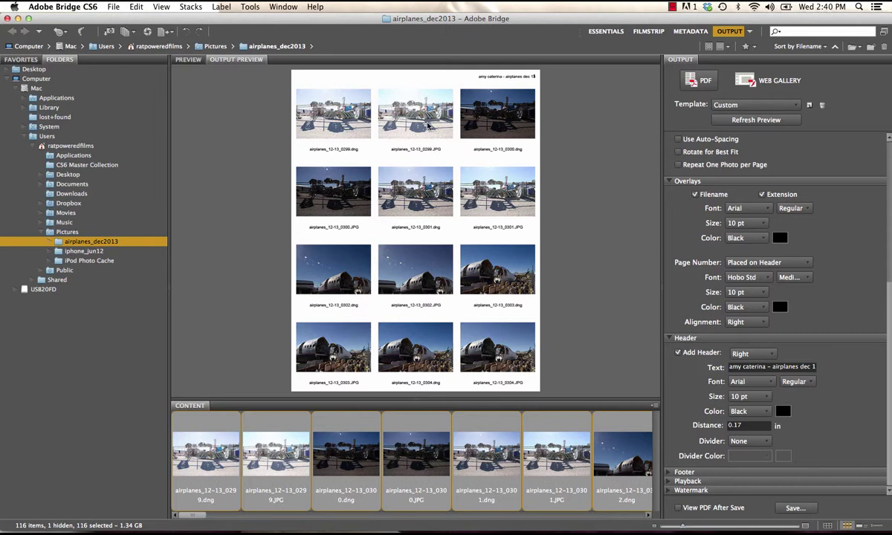
# Step: Filter the folder to the 58 DNG images and refresh the contact sheet preview with only them
pyautogui.click(611, 33)
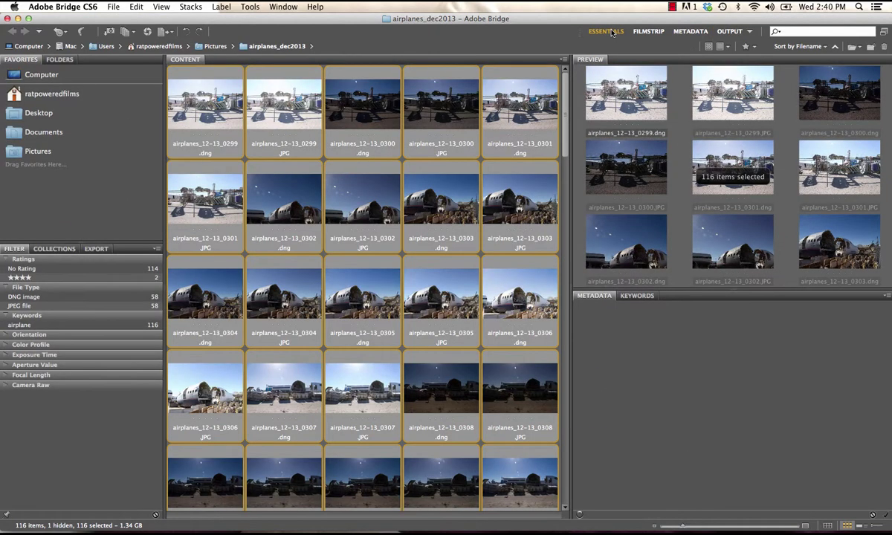
pyautogui.click(106, 302)
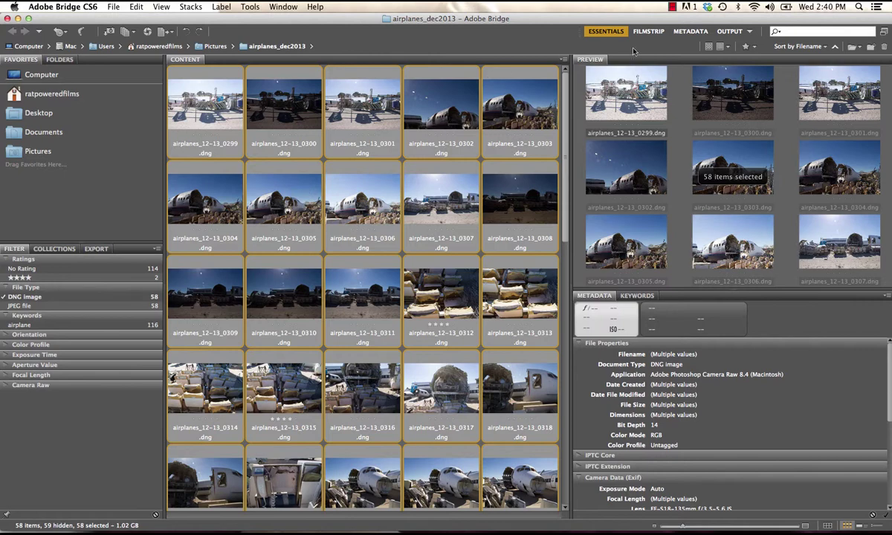
pyautogui.click(729, 32)
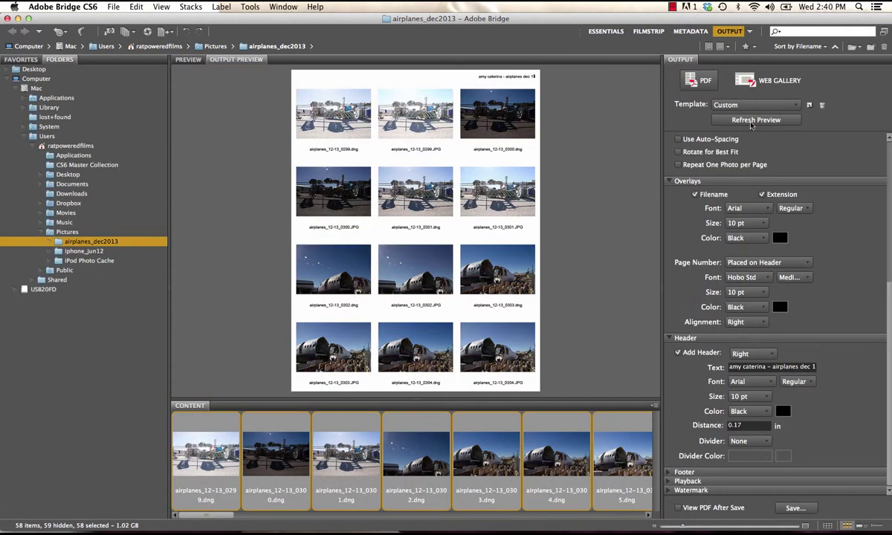
pyautogui.click(752, 122)
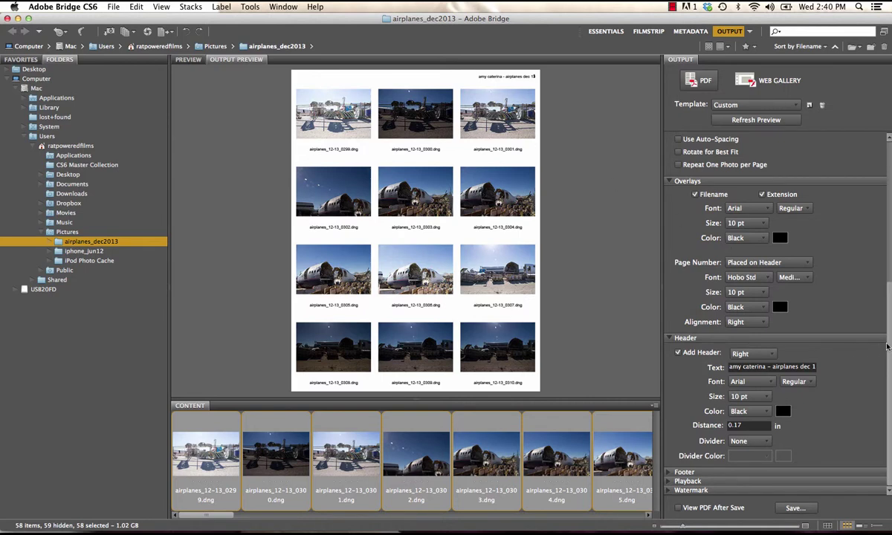
pyautogui.click(795, 508)
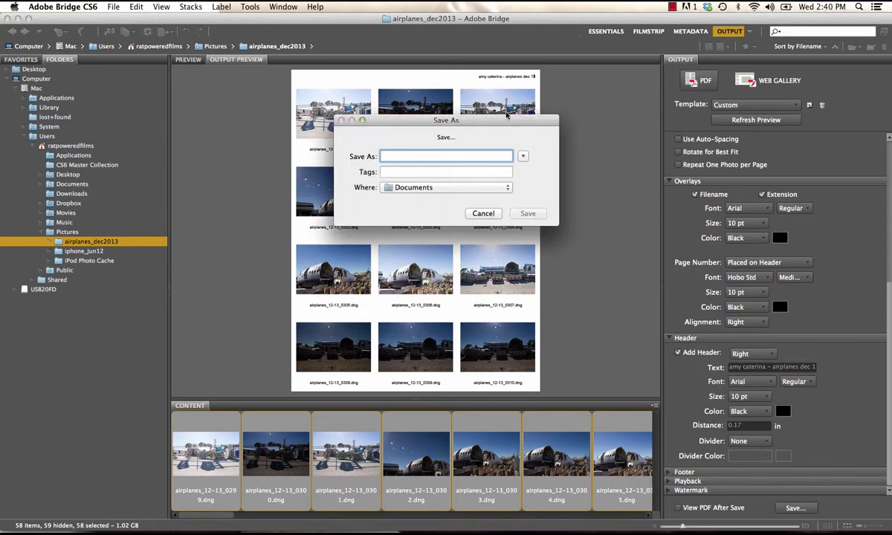
# Step: Save the contact sheet PDF to the Desktop with a name ending in '_airplanes_dec13'
pyautogui.click(524, 158)
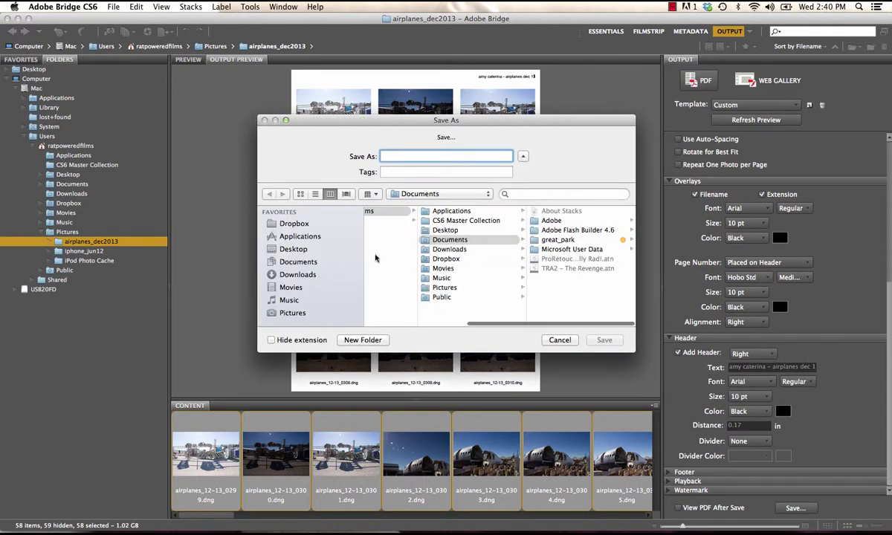
pyautogui.click(444, 230)
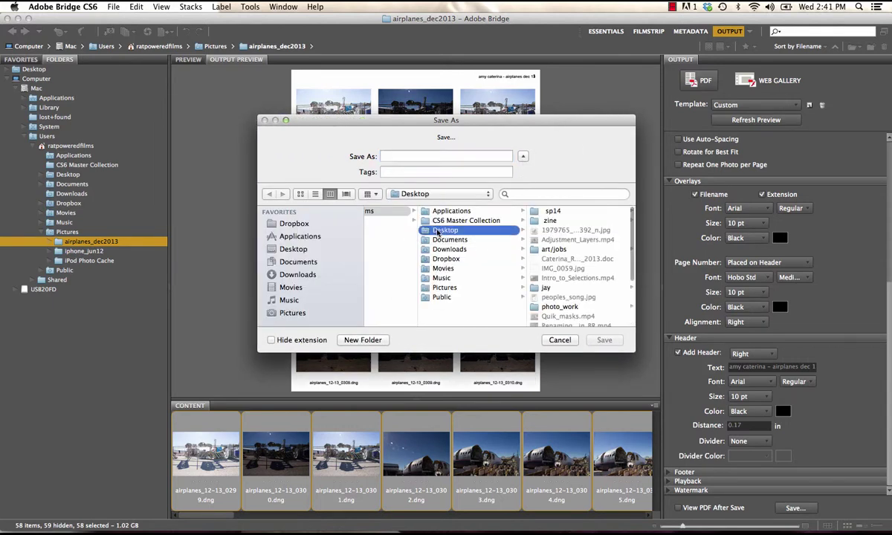
pyautogui.click(397, 155)
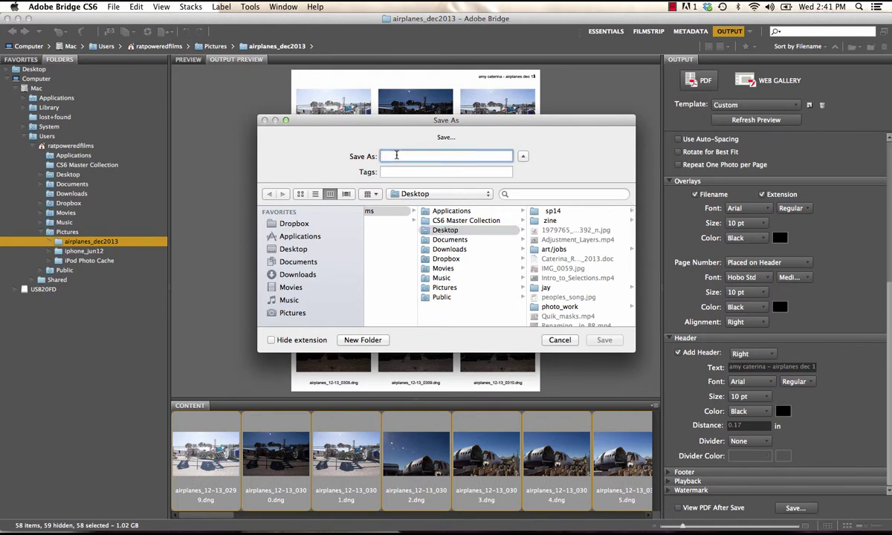
pyautogui.write('caterina_')
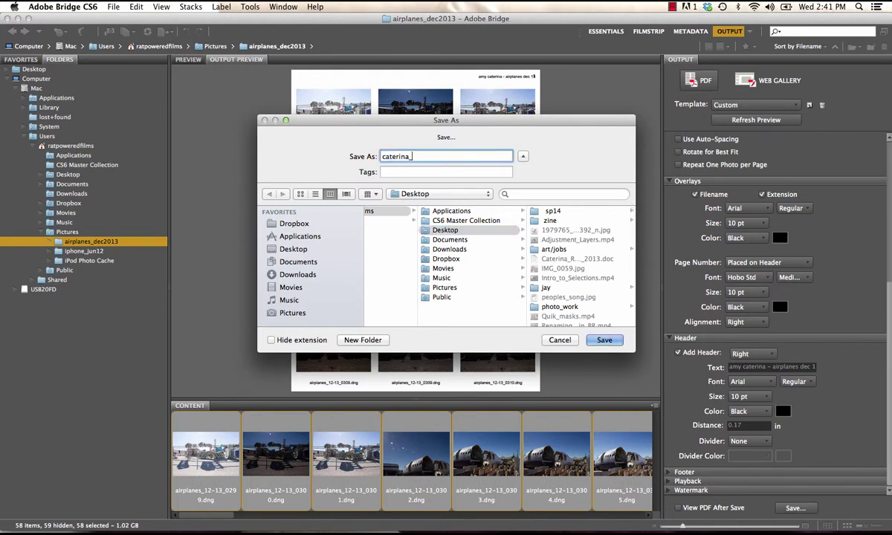
pyautogui.write('airplanes_dec13')
pyautogui.click(605, 340)
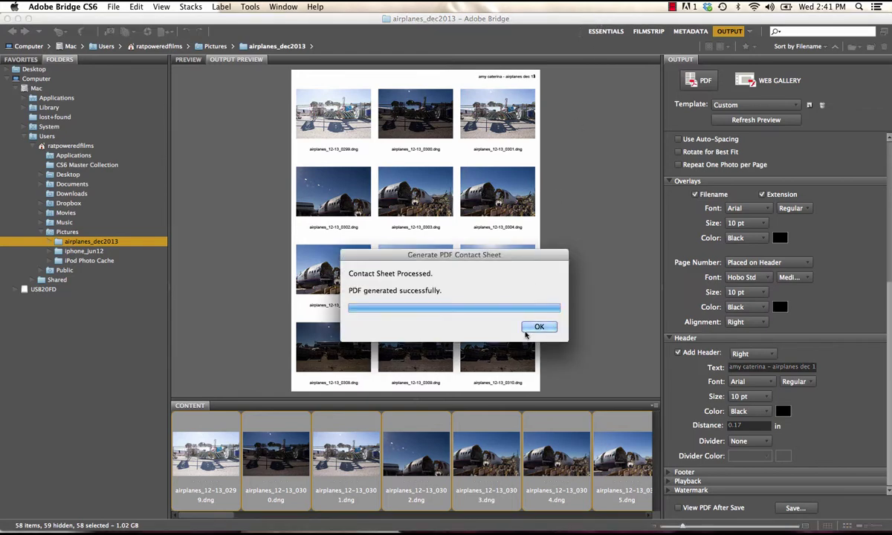
# Step: Dismiss the success message and open the saved contact sheet PDF from the Desktop in Preview
pyautogui.click(529, 328)
pyautogui.moveTo(591, 18); pyautogui.dragTo(570, 471)
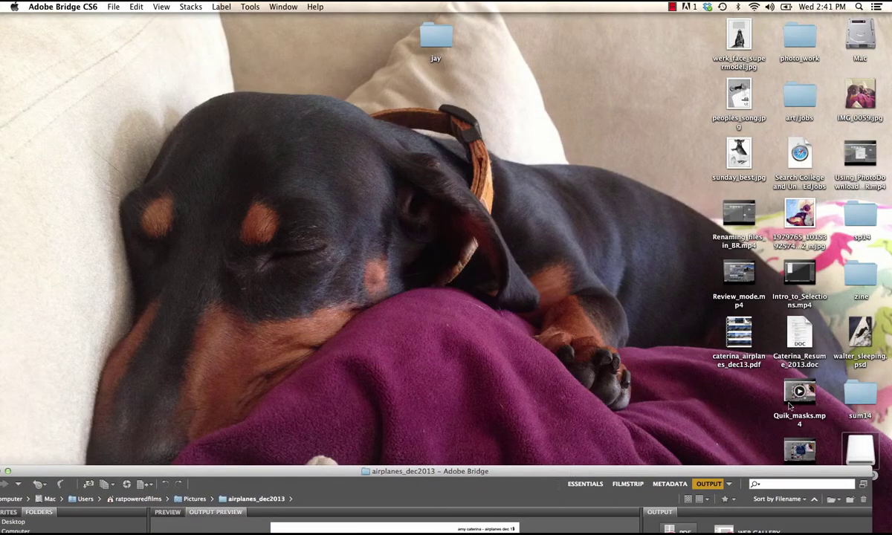
pyautogui.click(744, 332)
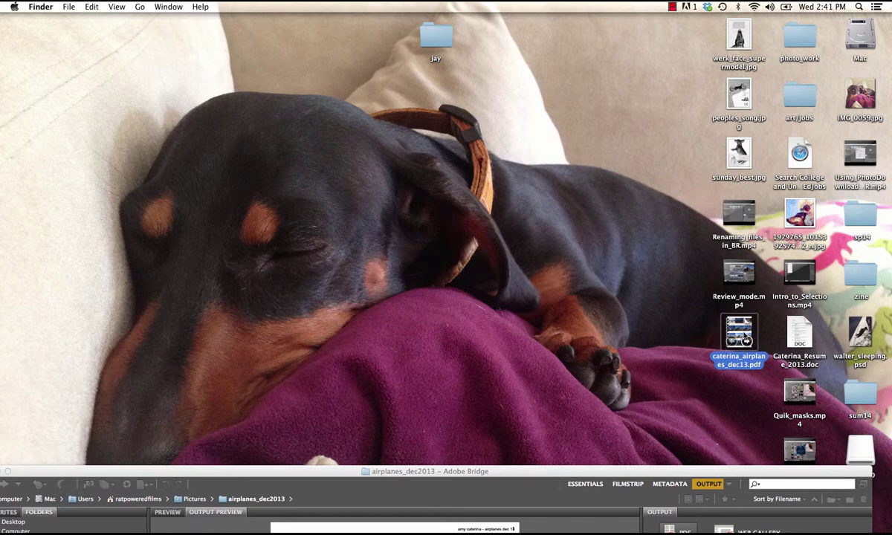
pyautogui.doubleClick(746, 338)
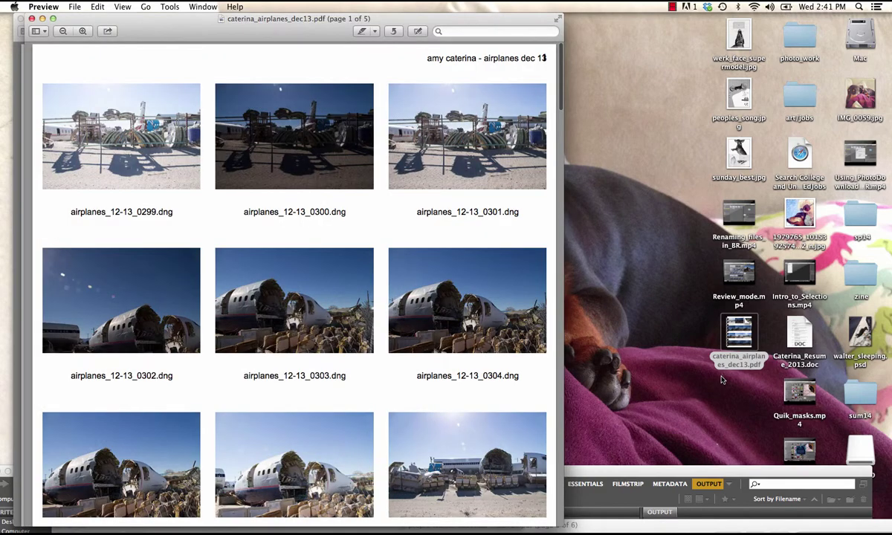
# Step: Enlarge the Preview window, zoom out twice, and page down to page 3 of 5
pyautogui.moveTo(567, 503); pyautogui.dragTo(888, 455)
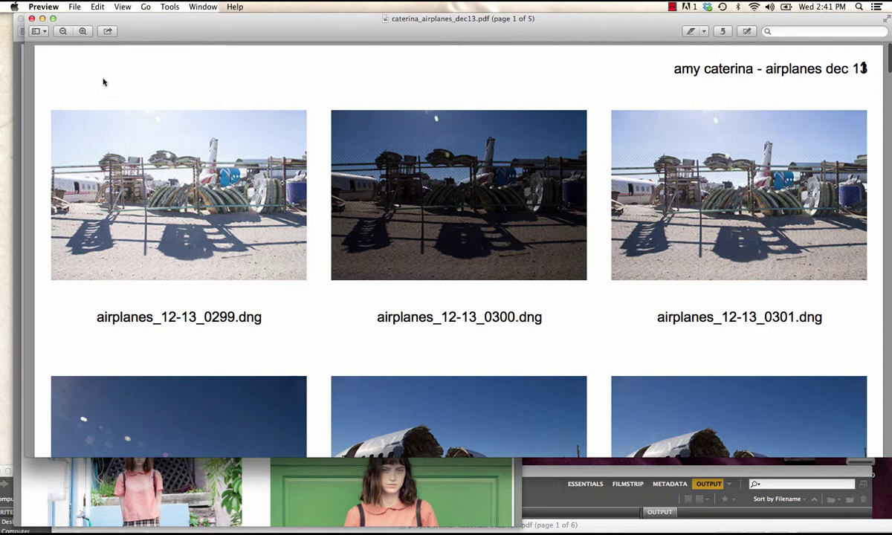
pyautogui.click(64, 31)
pyautogui.click(63, 31)
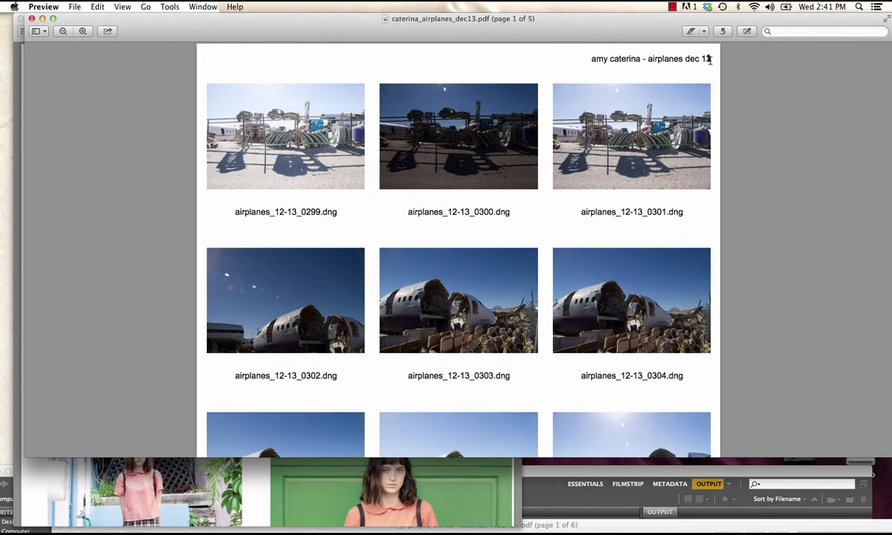
pyautogui.scroll(-1, 736, 63)
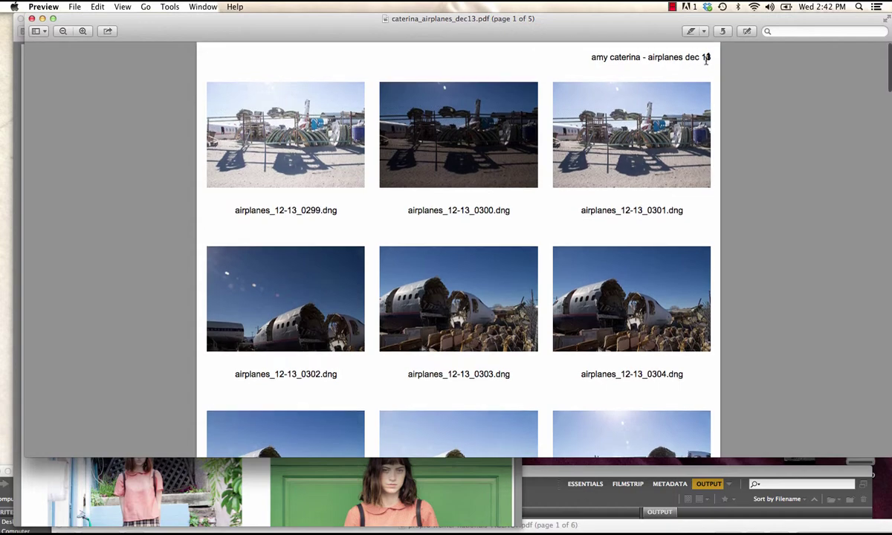
pyautogui.scroll(-10, 706, 58)
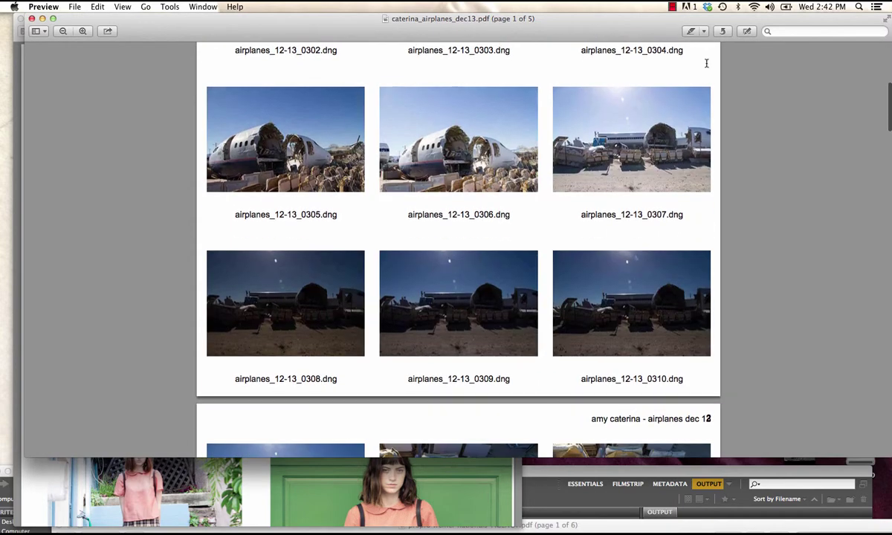
pyautogui.scroll(-13, 707, 70)
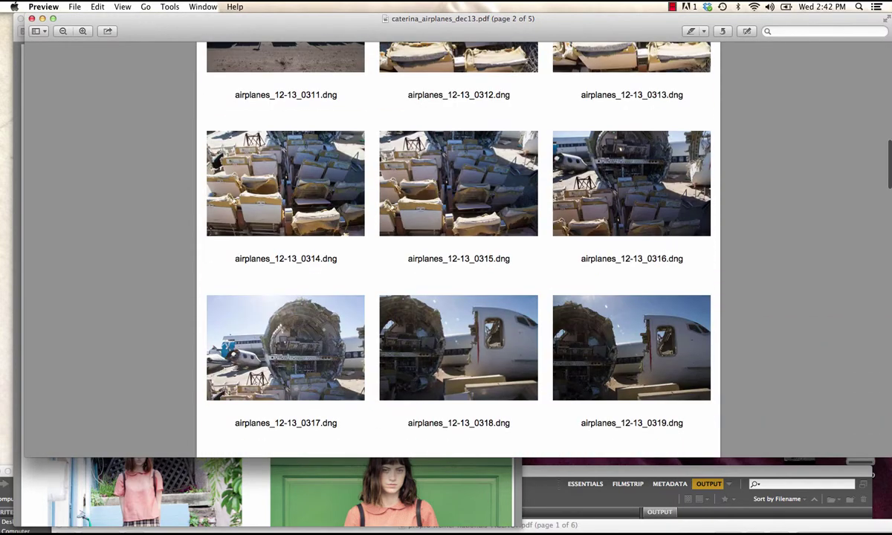
pyautogui.scroll(-7, 708, 70)
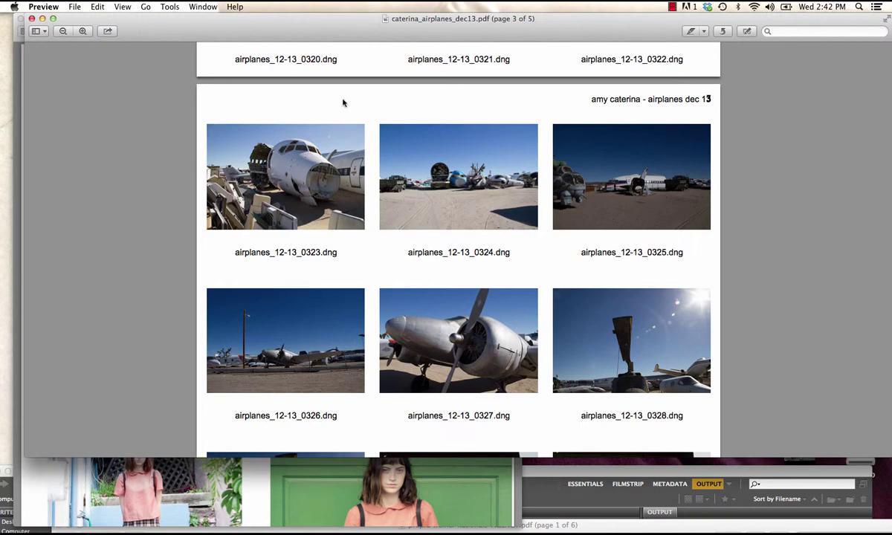
# Step: Highlight the 0325, 0327 and 0333 filenames in yellow, removing the stray 0328 highlight
pyautogui.click(700, 29)
pyautogui.moveTo(580, 252); pyautogui.dragTo(683, 256)
pyautogui.scroll(-3, 439, 312)
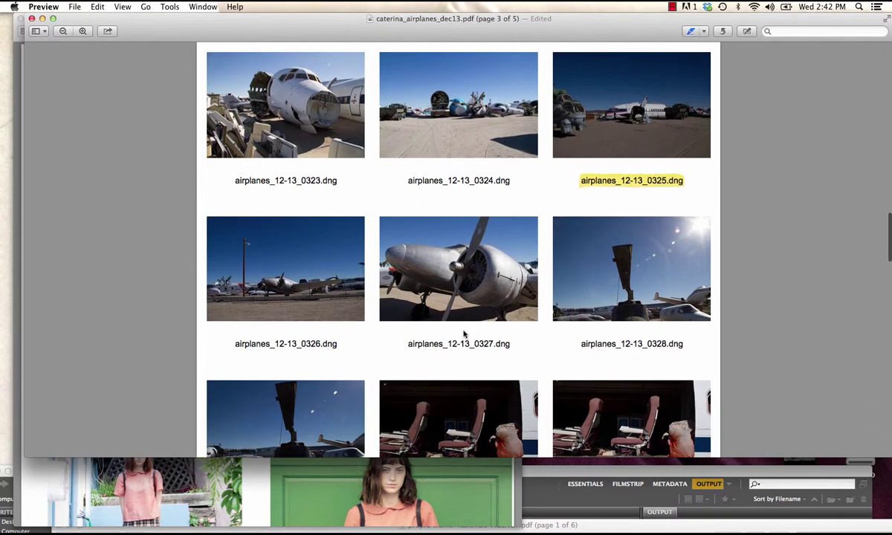
pyautogui.moveTo(404, 345); pyautogui.dragTo(487, 343)
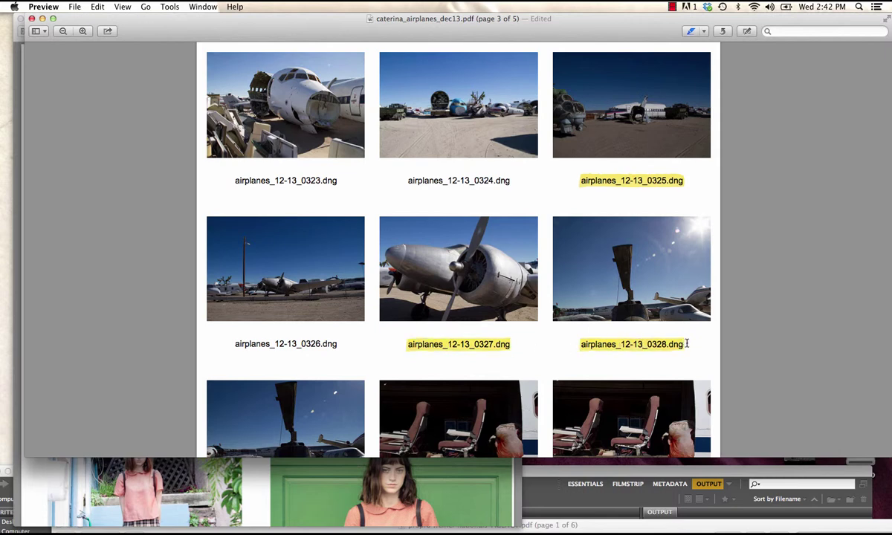
pyautogui.moveTo(687, 344); pyautogui.dragTo(580, 345)
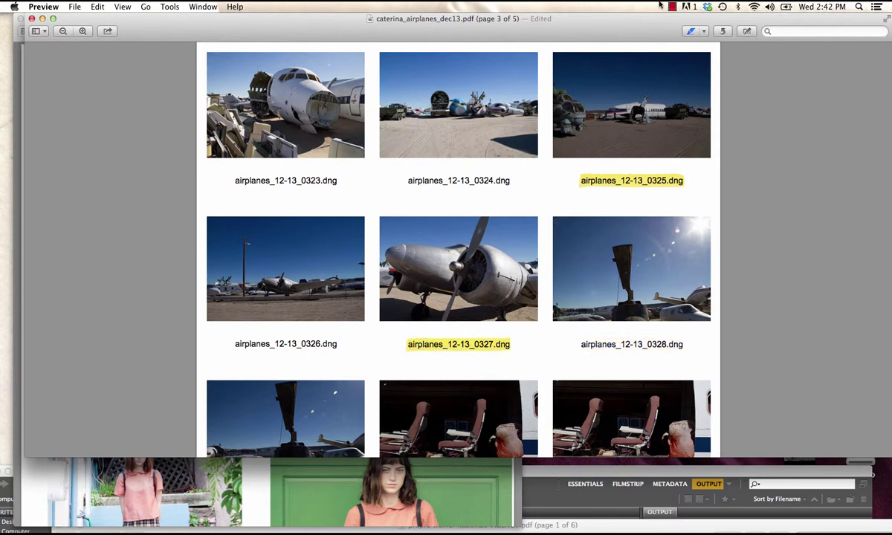
pyautogui.scroll(-3, 446, 267)
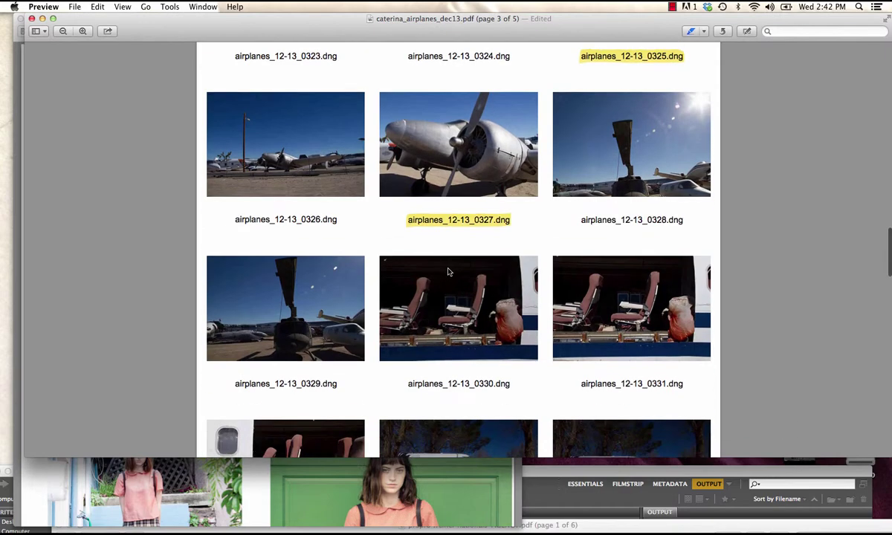
pyautogui.scroll(-3, 448, 272)
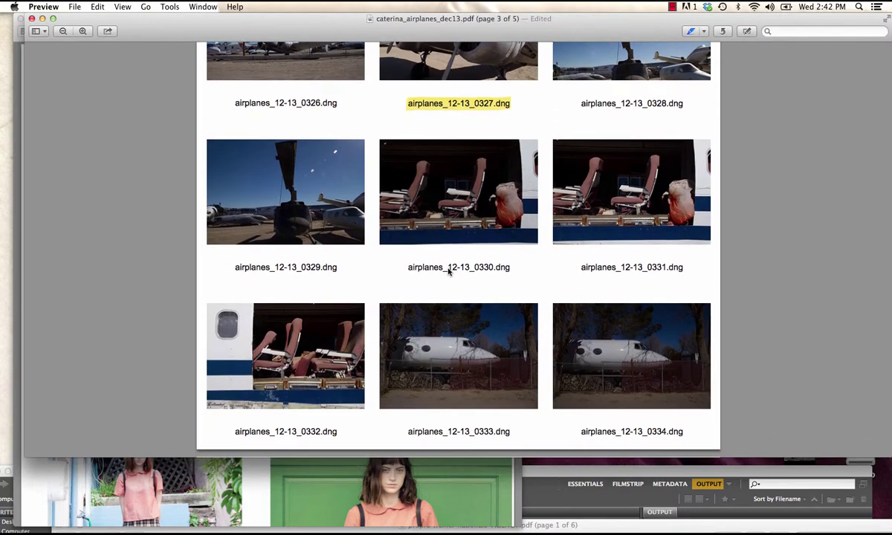
pyautogui.scroll(-3, 448, 272)
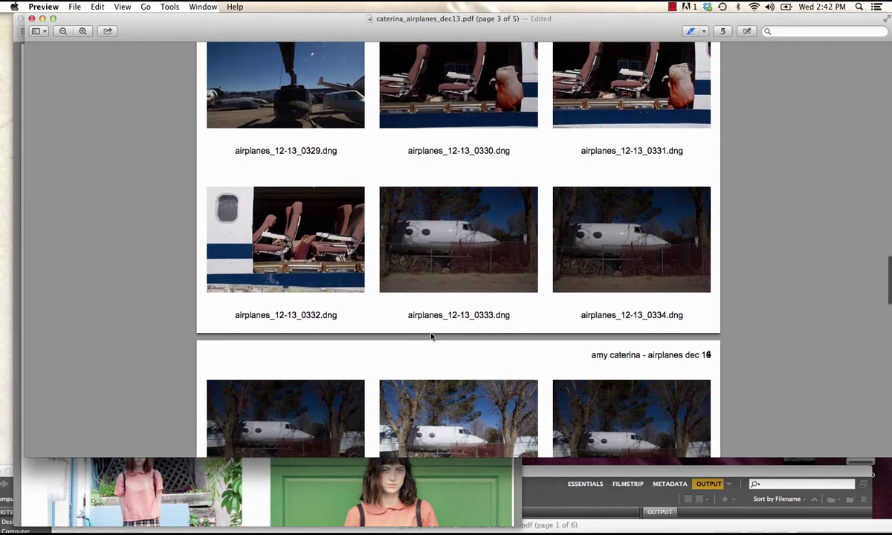
pyautogui.moveTo(408, 316); pyautogui.dragTo(510, 315)
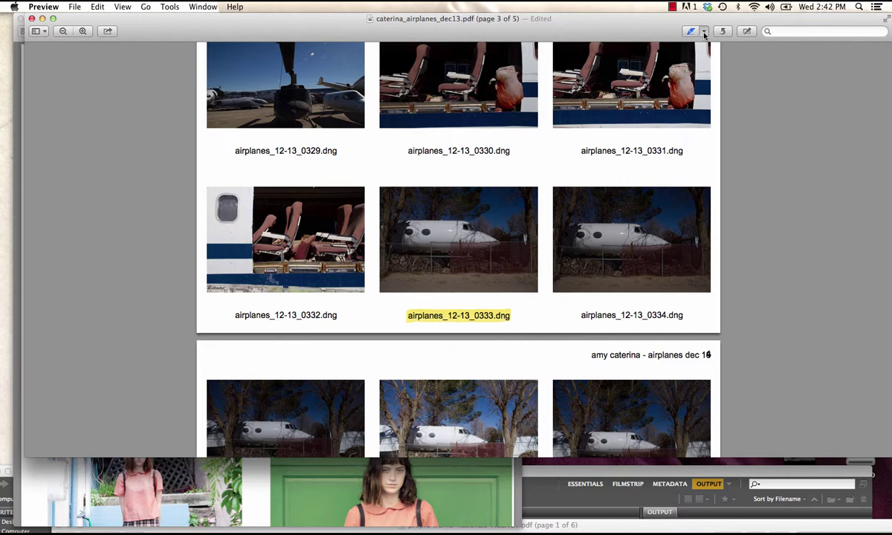
# Step: Highlight the 0330 filename in pink, then save and close the PDF
pyautogui.click(704, 33)
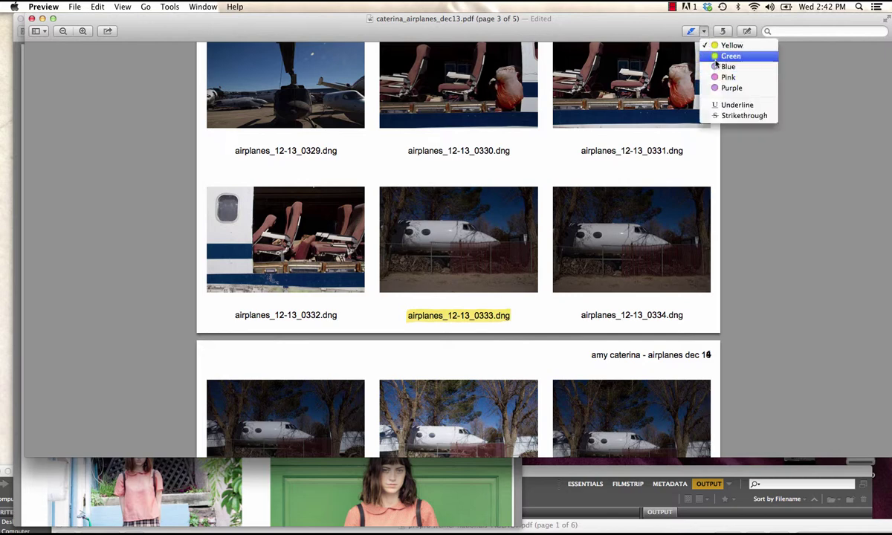
pyautogui.click(720, 82)
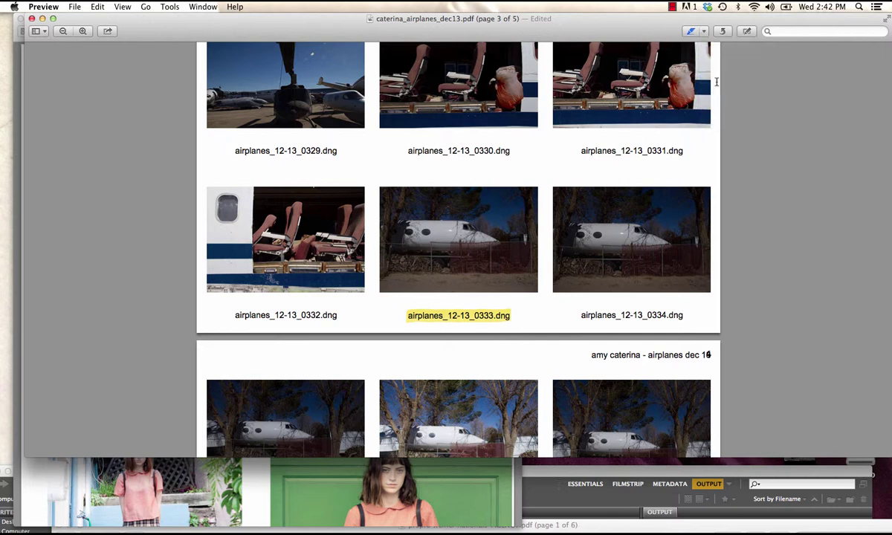
pyautogui.moveTo(408, 151); pyautogui.dragTo(510, 151)
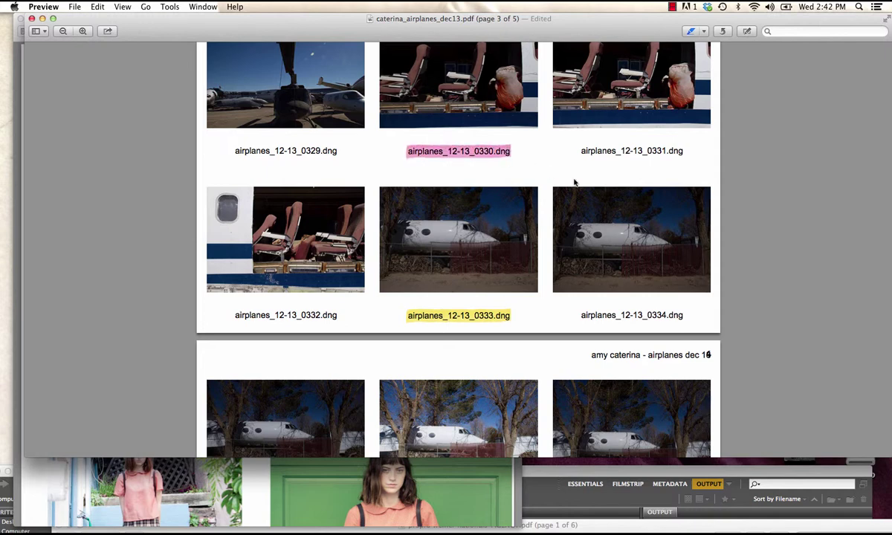
pyautogui.press('super+s')
pyautogui.press('super+w')
pyautogui.press('super+w')
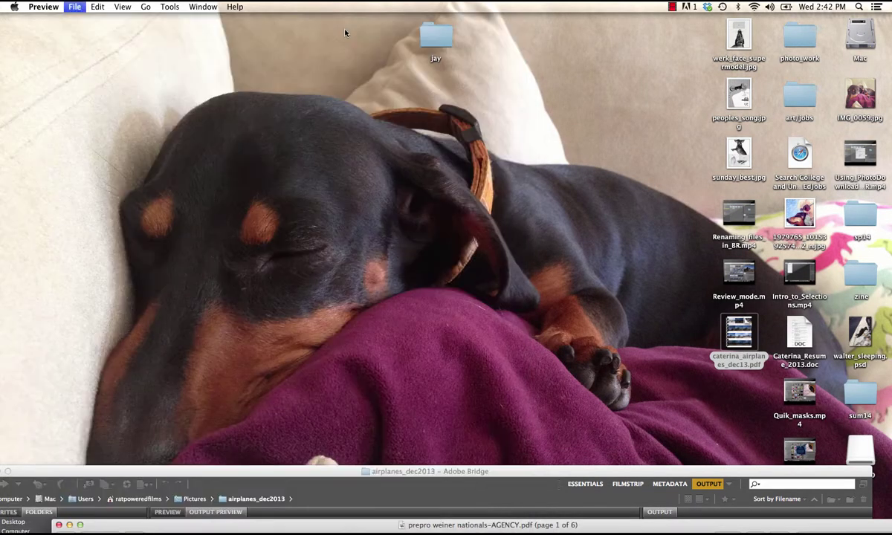
# Step: Edit the header text so it ends in 'airplanesDEC13' and refresh the preview
pyautogui.moveTo(475, 471); pyautogui.dragTo(495, 6)
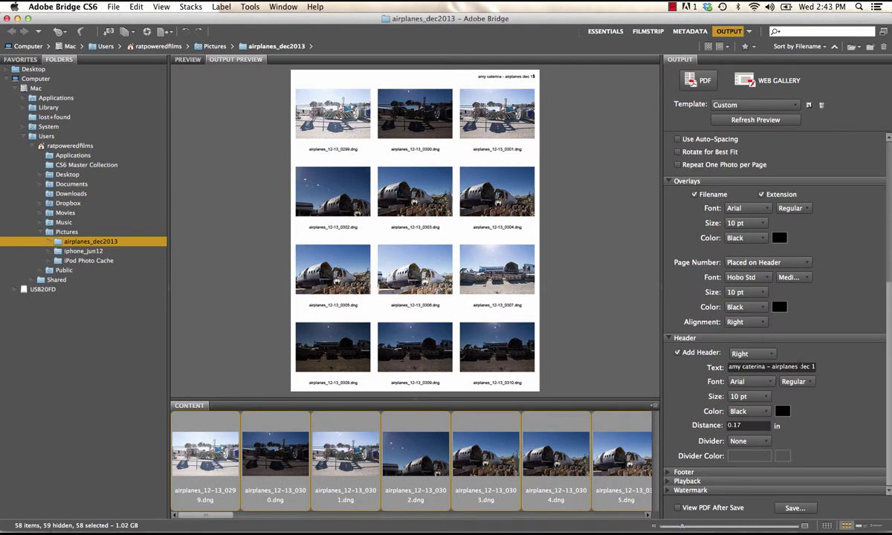
pyautogui.moveTo(807, 367); pyautogui.dragTo(827, 370)
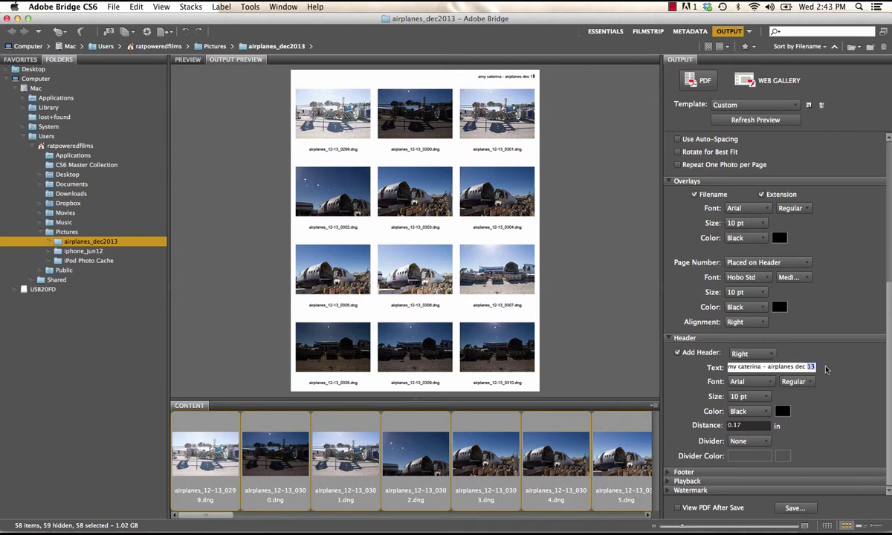
pyautogui.press('BackSpace')
pyautogui.press('BackSpace')
pyautogui.press('BackSpace')
pyautogui.write('13')
pyautogui.click(756, 119)
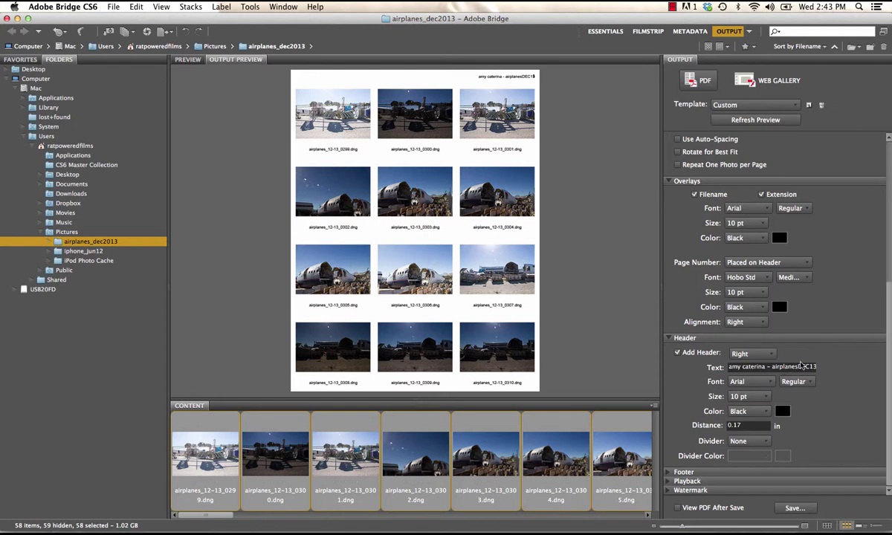
pyautogui.click(810, 368)
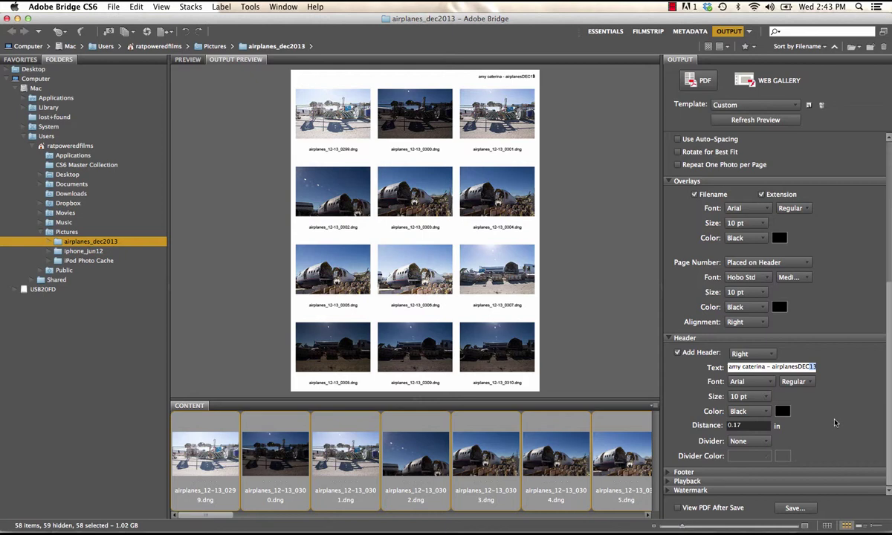
pyautogui.click(889, 380)
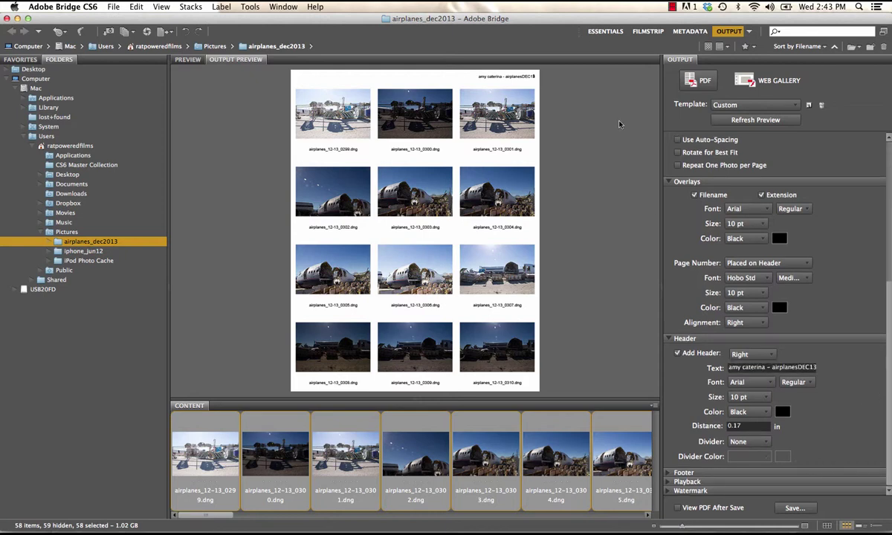
# Step: Place page numbers on the footer, enabling the Footer section, and refresh the preview
pyautogui.click(733, 264)
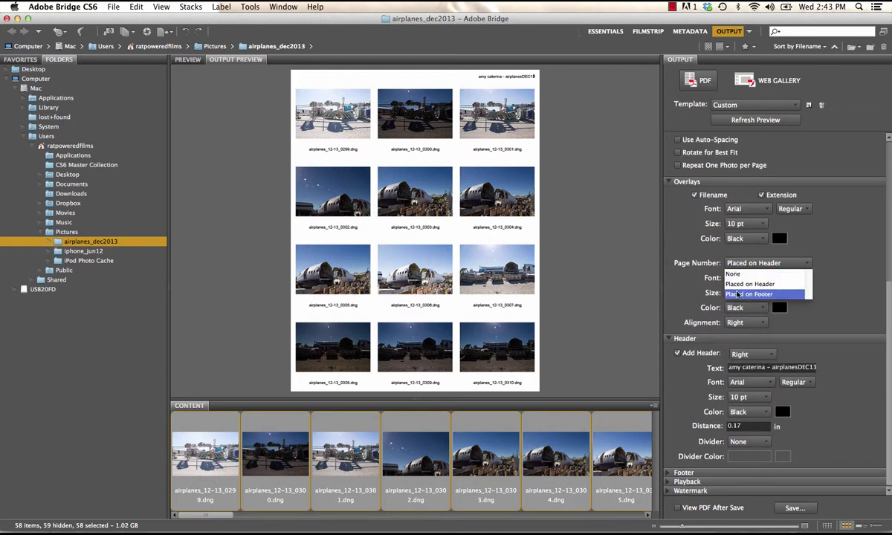
pyautogui.click(738, 295)
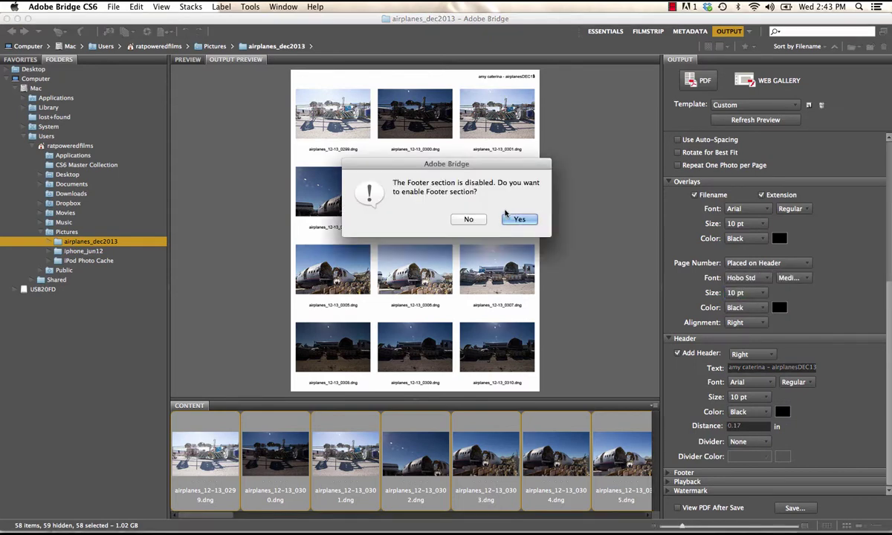
pyautogui.click(520, 220)
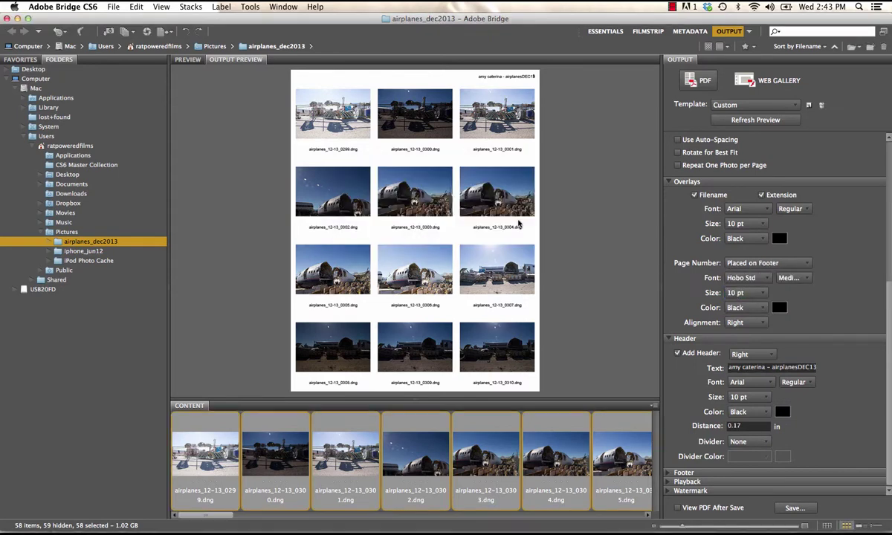
pyautogui.click(776, 120)
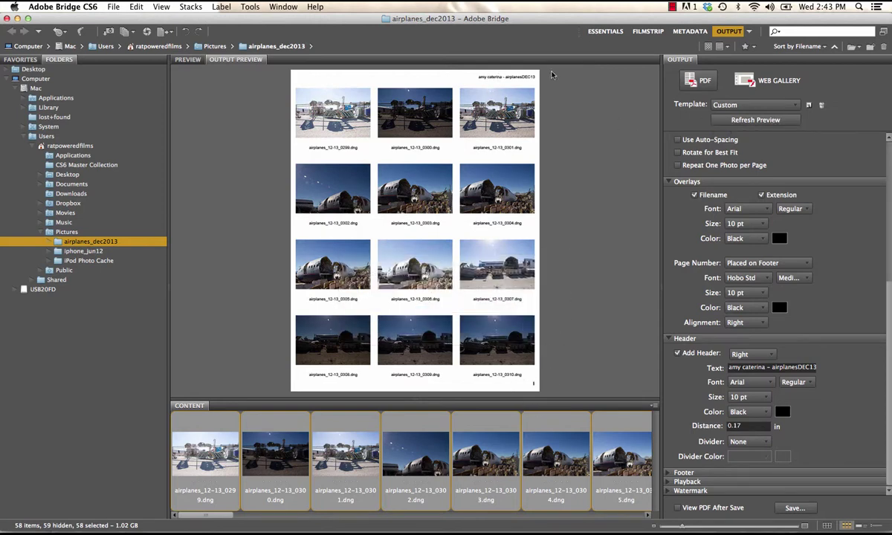
# Step: Save the contact sheet as the PDF caterina_airplanes on the Desktop and dismiss the confirmation
pyautogui.click(794, 509)
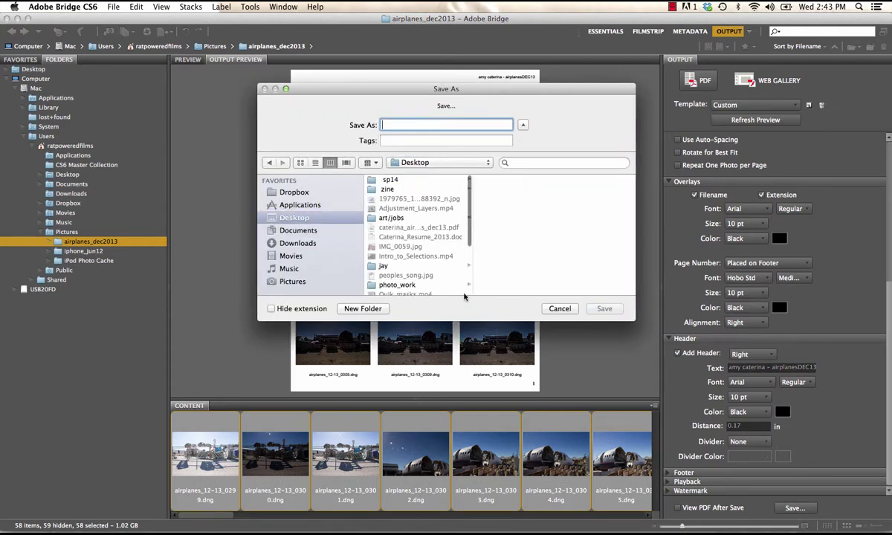
pyautogui.write('cateri')
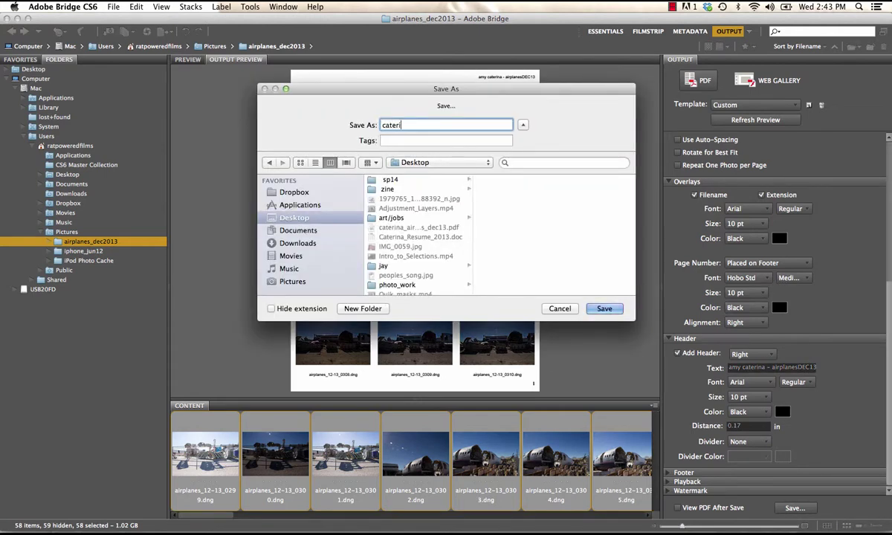
pyautogui.write('na_airplanes')
pyautogui.press('Return')
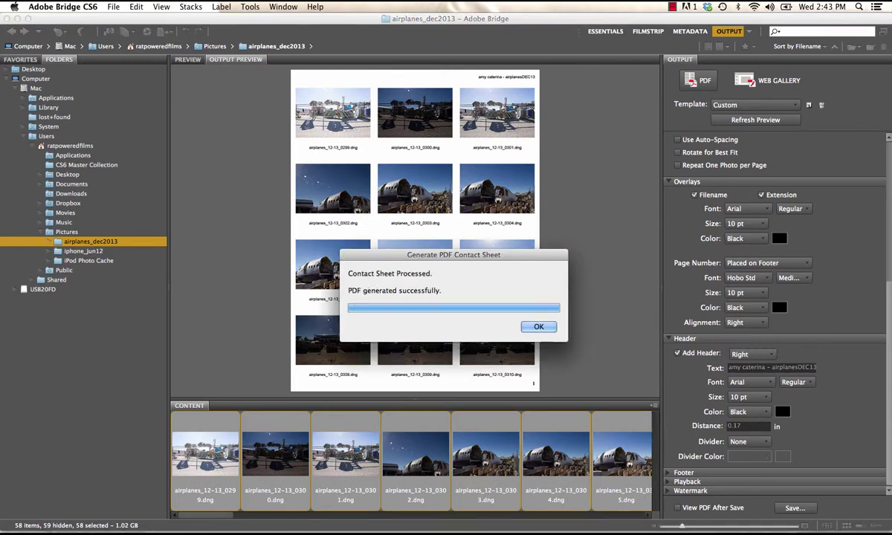
pyautogui.click(535, 327)
pyautogui.moveTo(562, 16); pyautogui.dragTo(570, 470)
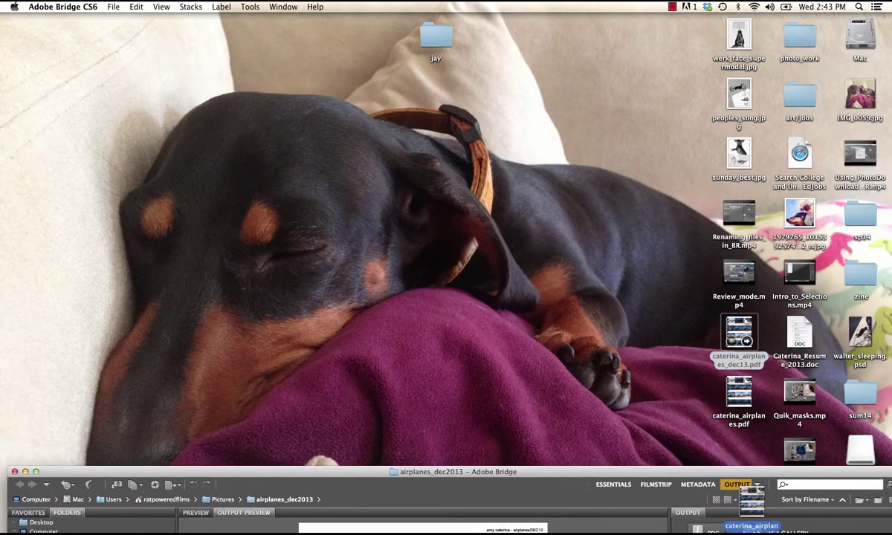
# Step: Open caterina_airplanes.pdf from the Desktop in Preview and enlarge its window
pyautogui.doubleClick(739, 394)
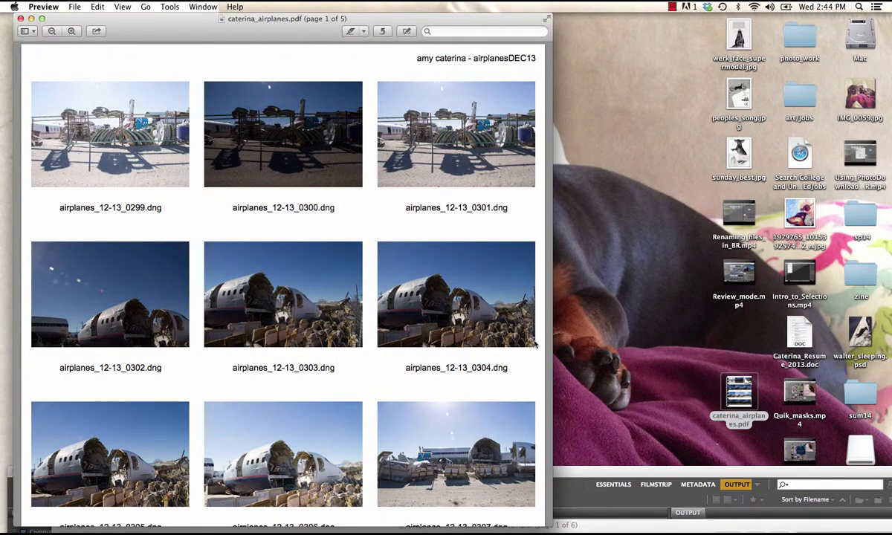
pyautogui.moveTo(550, 525); pyautogui.dragTo(879, 462)
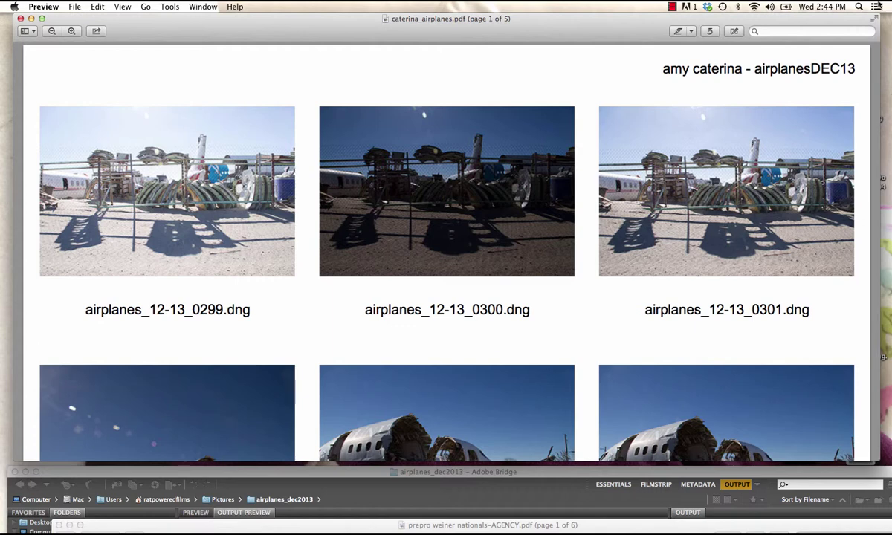
pyautogui.click(672, 6)
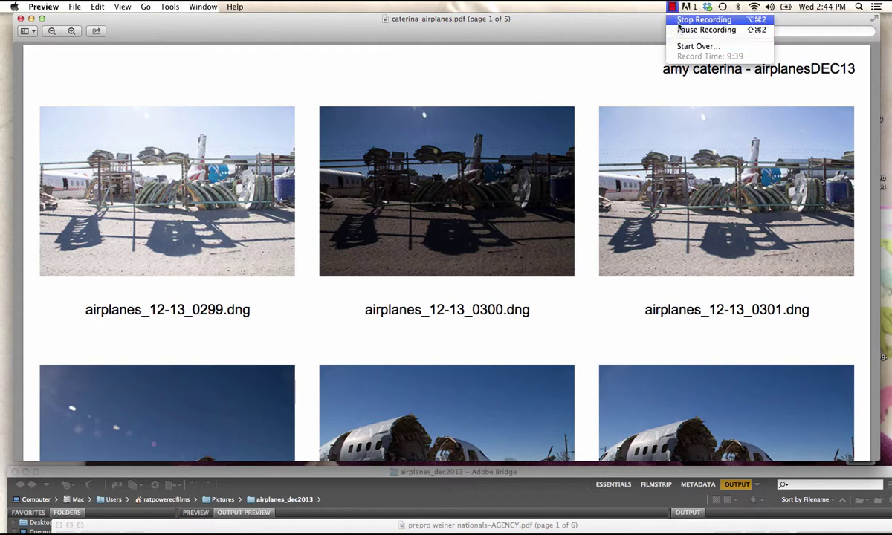